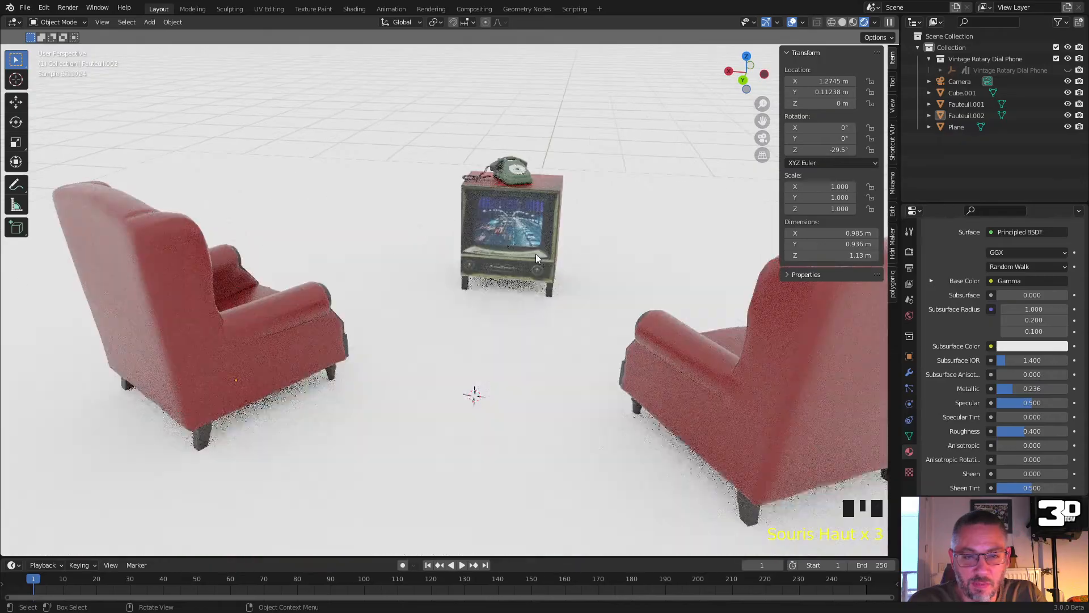
Align the active camera to a front view showing the television between the two armchairs
{"action": "middle_click_drag", "start_coordinate": [597, 303], "coordinate": [483, 286]}
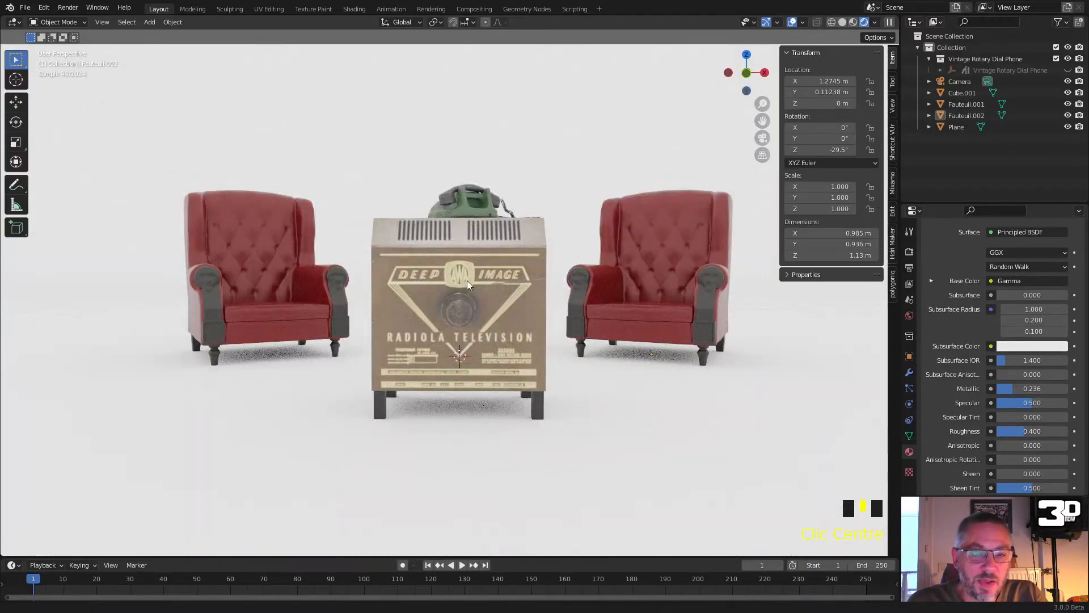
{"action": "middle_click_drag", "start_coordinate": [468, 280], "coordinate": [468, 293], "text": "shift"}
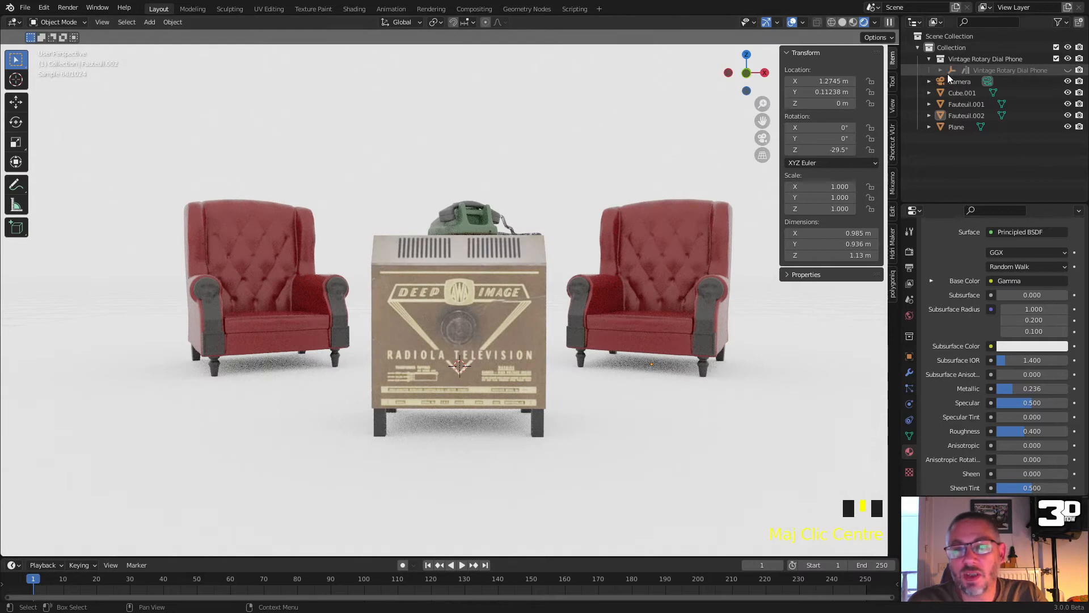
{"action": "left_click", "coordinate": [959, 81]}
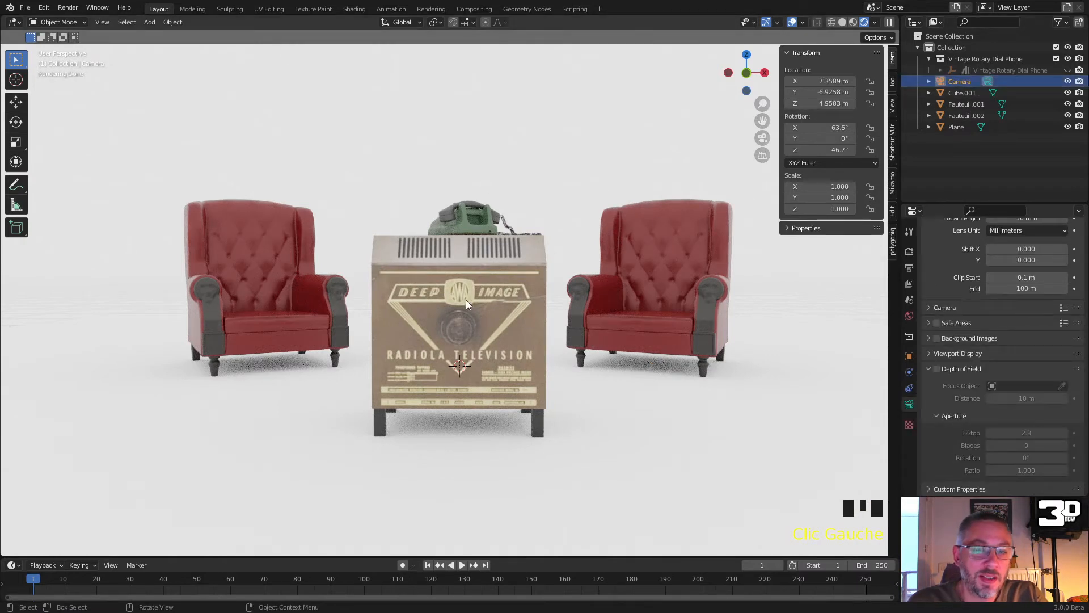
{"action": "middle_click_drag", "start_coordinate": [465, 299], "coordinate": [465, 304]}
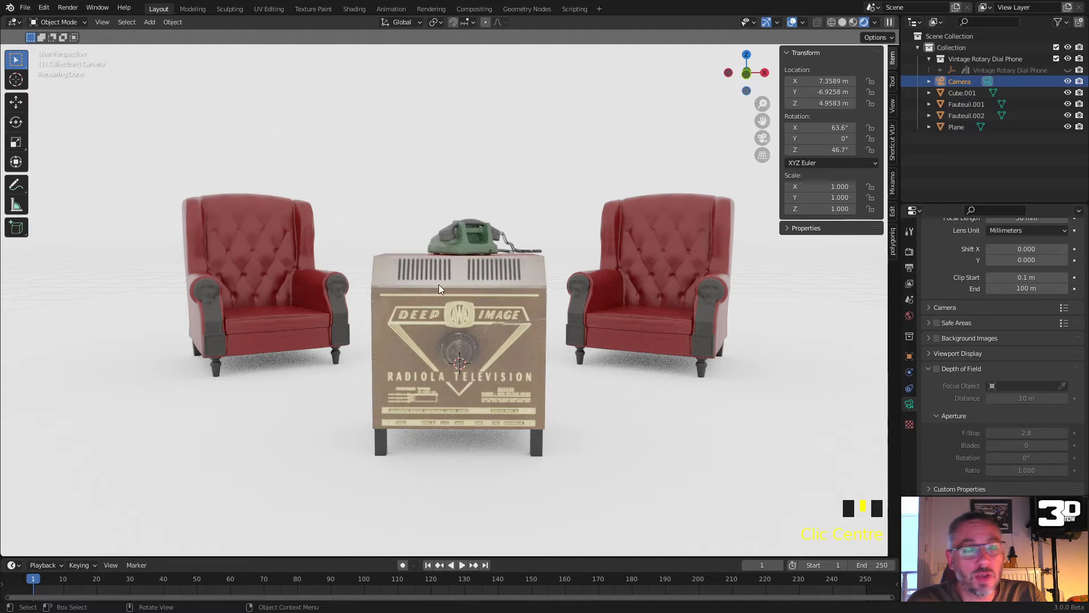
{"action": "left_click", "coordinate": [104, 21]}
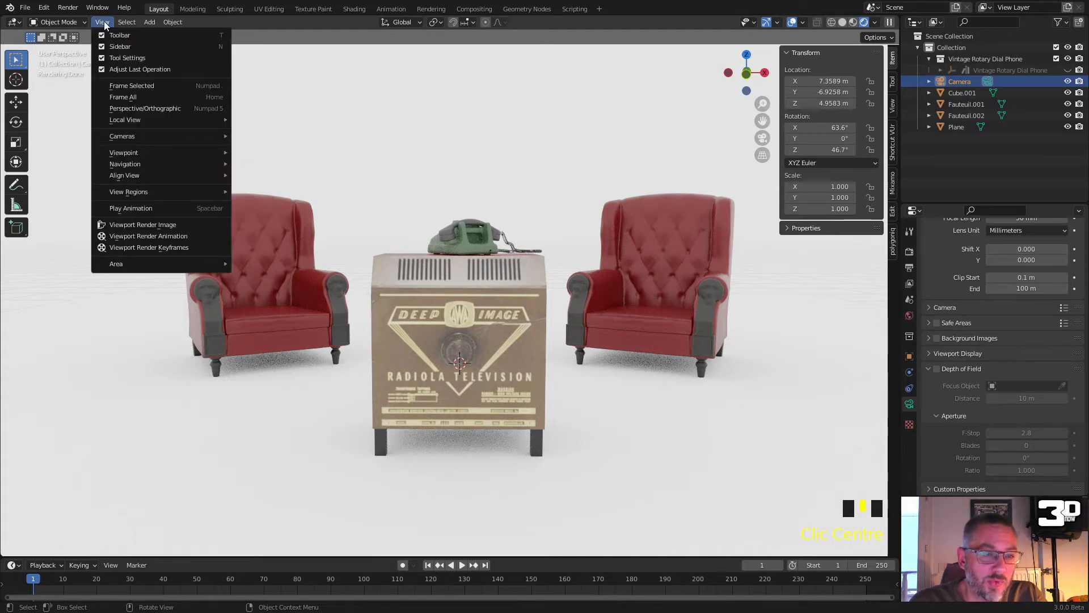
{"action": "mouse_move", "coordinate": [172, 177]}
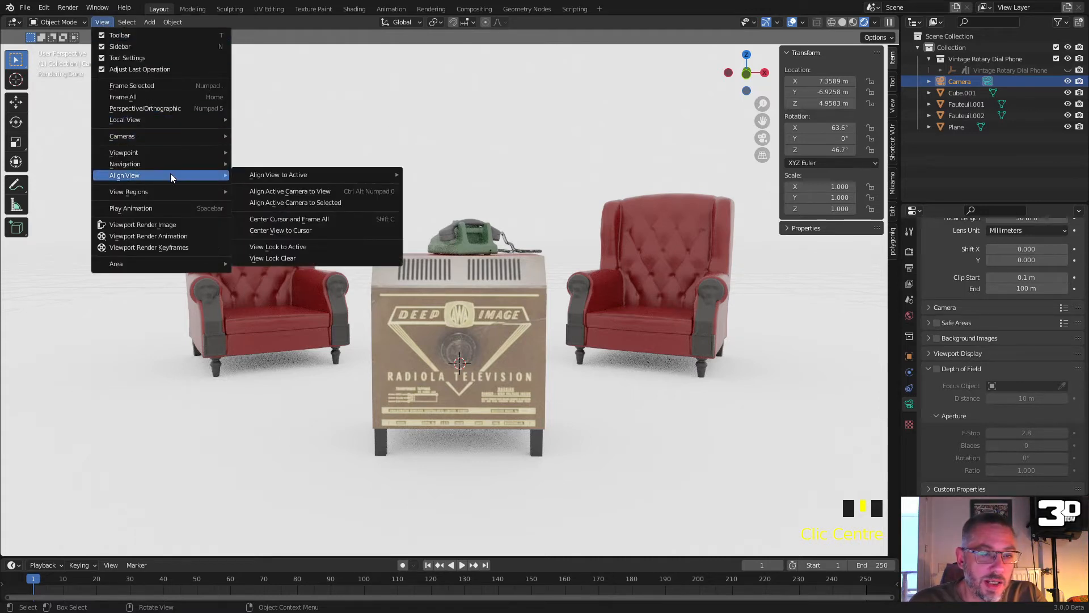
{"action": "left_click", "coordinate": [280, 190]}
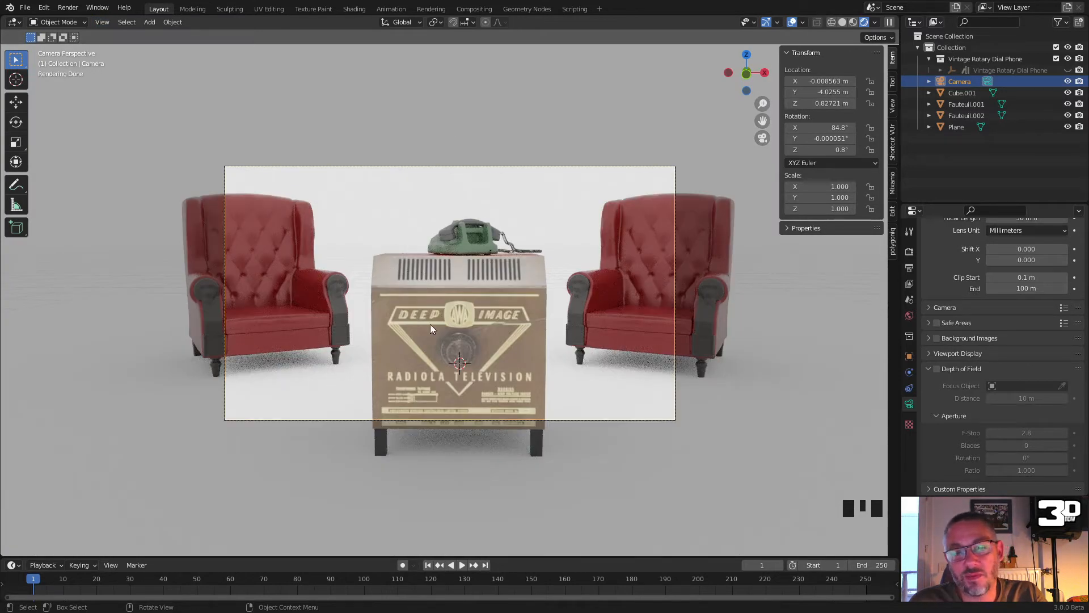
Reframe the shot with the camera temporarily locked to the view, fitting both armchairs and the whole television inside the frame
{"action": "scroll", "coordinate": [468, 294], "scroll_direction": "down", "scroll_amount": 1}
{"action": "scroll", "coordinate": [468, 294], "scroll_direction": "up", "scroll_amount": 3}
{"action": "scroll", "coordinate": [468, 293], "scroll_direction": "down", "scroll_amount": 3}
{"action": "scroll", "coordinate": [469, 294], "scroll_direction": "up", "scroll_amount": 3}
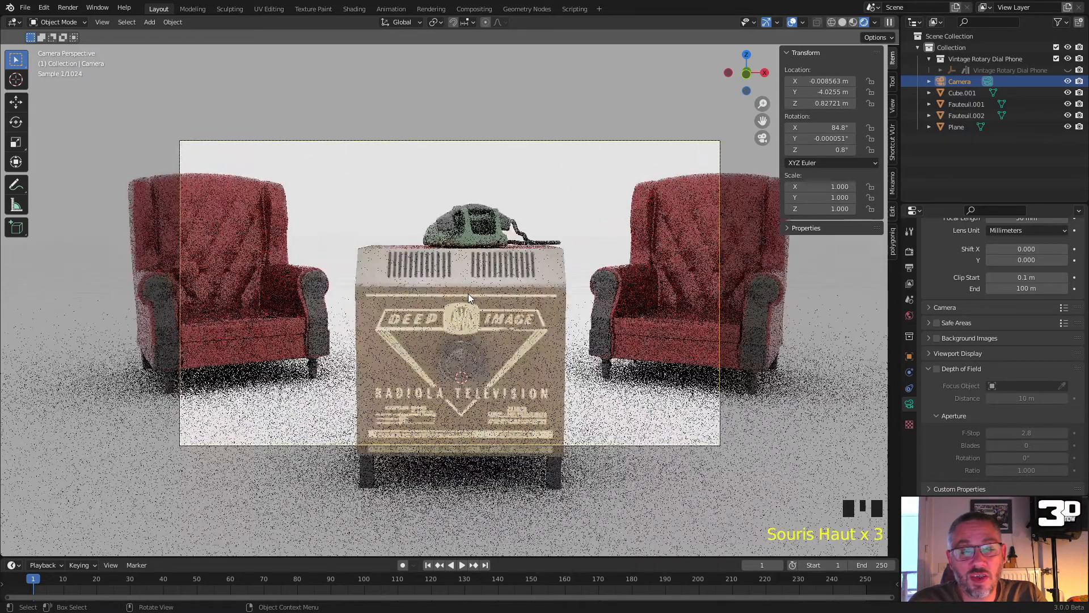
{"action": "scroll", "coordinate": [468, 294], "scroll_direction": "down", "scroll_amount": 1}
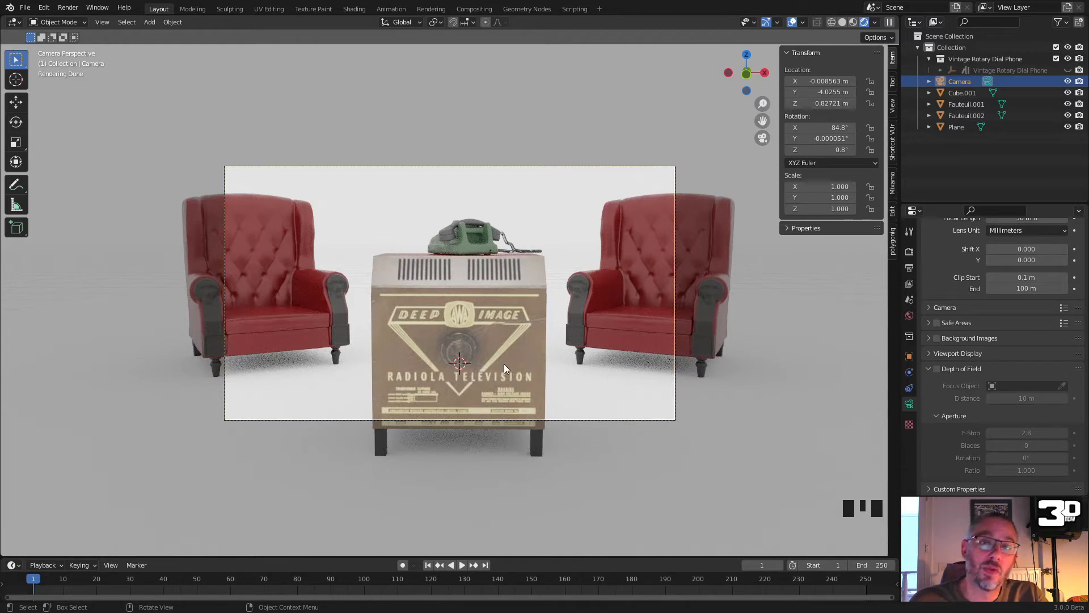
{"action": "left_click", "coordinate": [892, 107]}
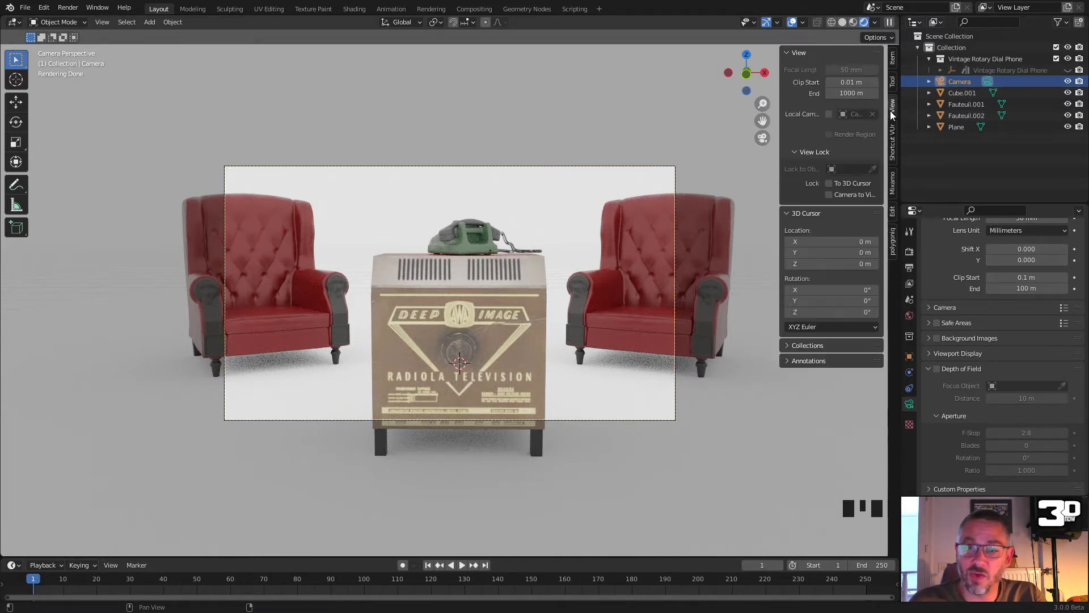
{"action": "left_click", "coordinate": [828, 195]}
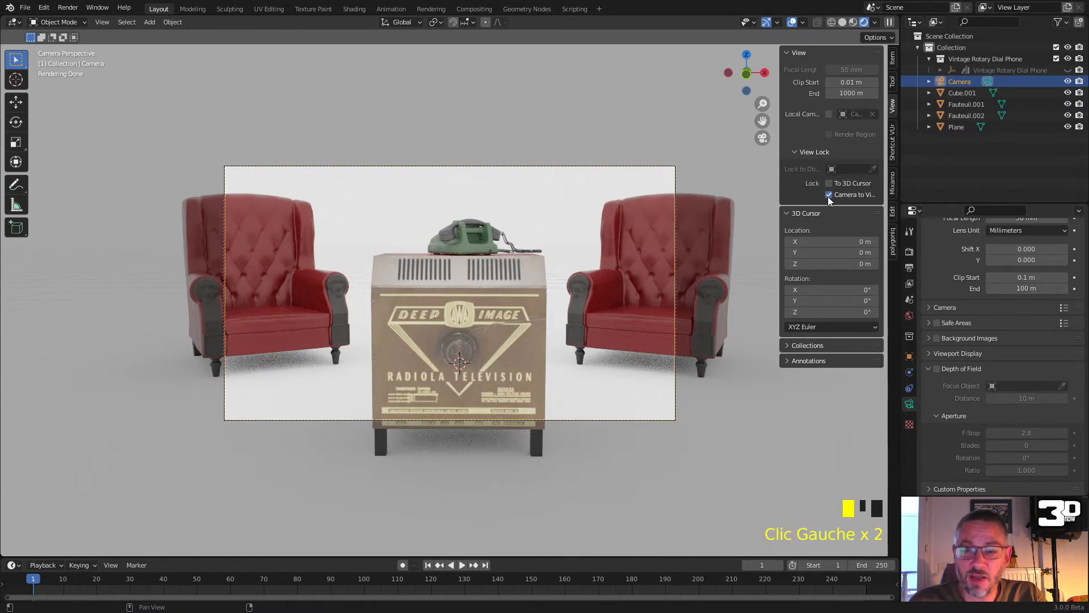
{"action": "scroll", "coordinate": [481, 276], "scroll_direction": "down", "scroll_amount": 1}
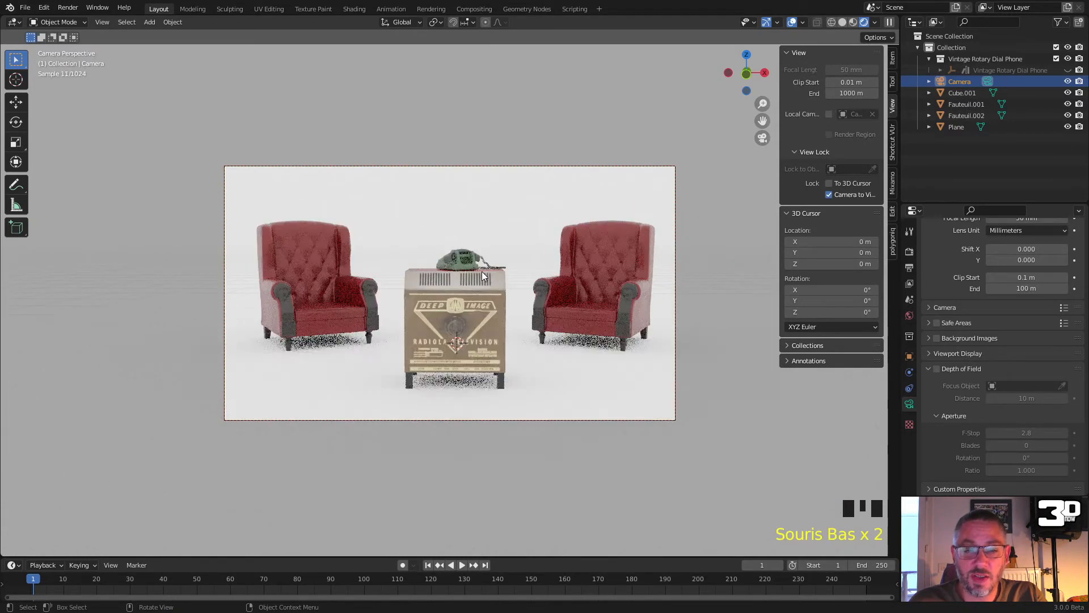
{"action": "mouse_move", "coordinate": [482, 276]}
{"action": "middle_mouse_down"}
{"action": "mouse_move", "coordinate": [482, 308]}
{"action": "mouse_move", "coordinate": [479, 285]}
{"action": "middle_mouse_up"}
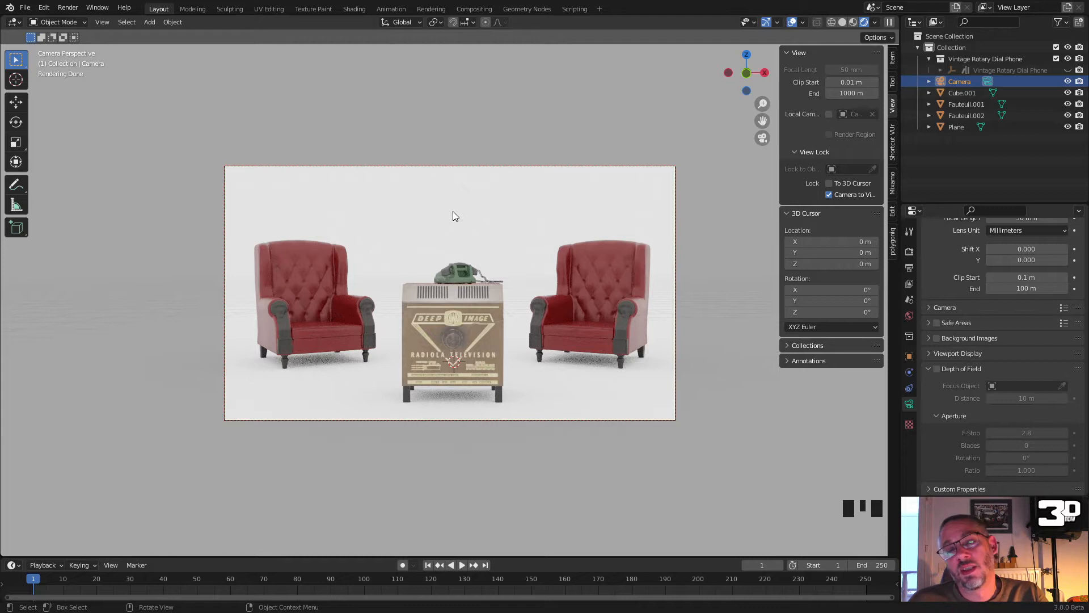
{"action": "left_click", "coordinate": [829, 194]}
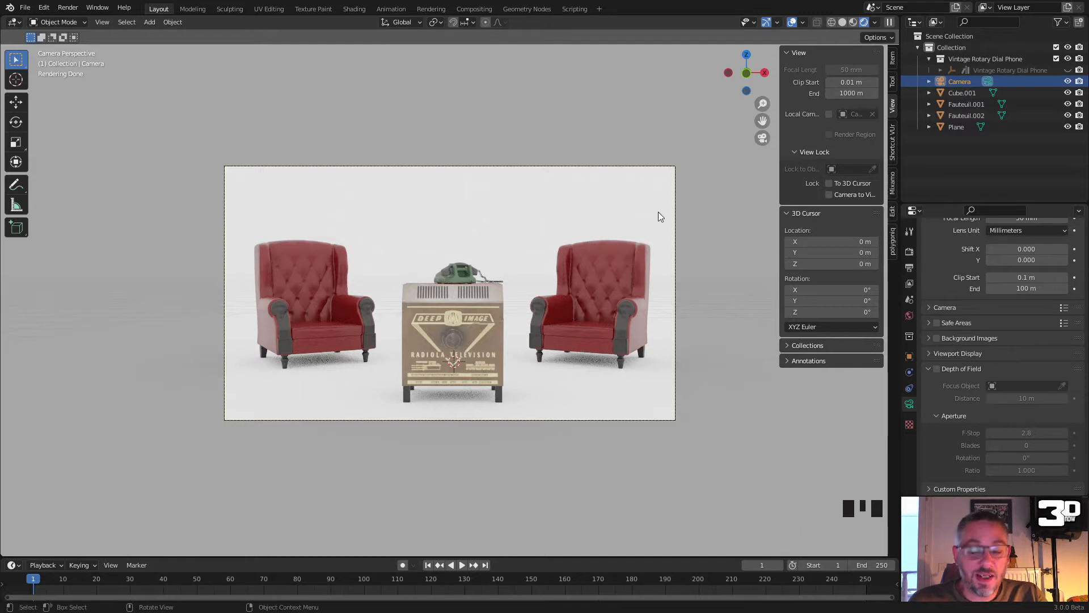
Toggle the camera-to-view lock on and off, and leave and re-enter the camera view
{"action": "key", "text": "alt+KP_0"}
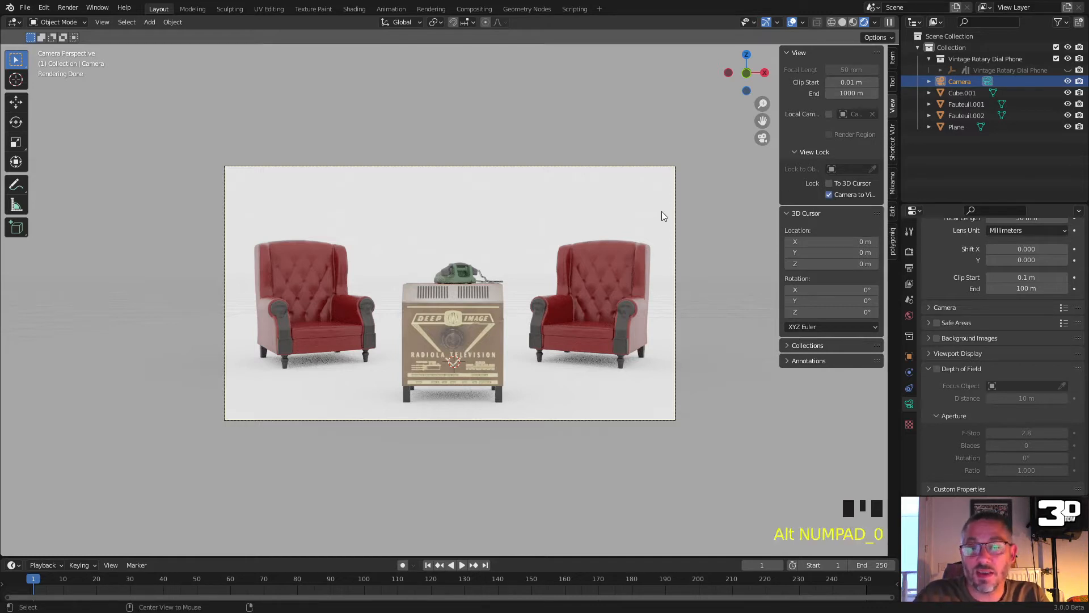
{"action": "key", "text": "alt+KP_0"}
{"action": "key", "text": "KP_0"}
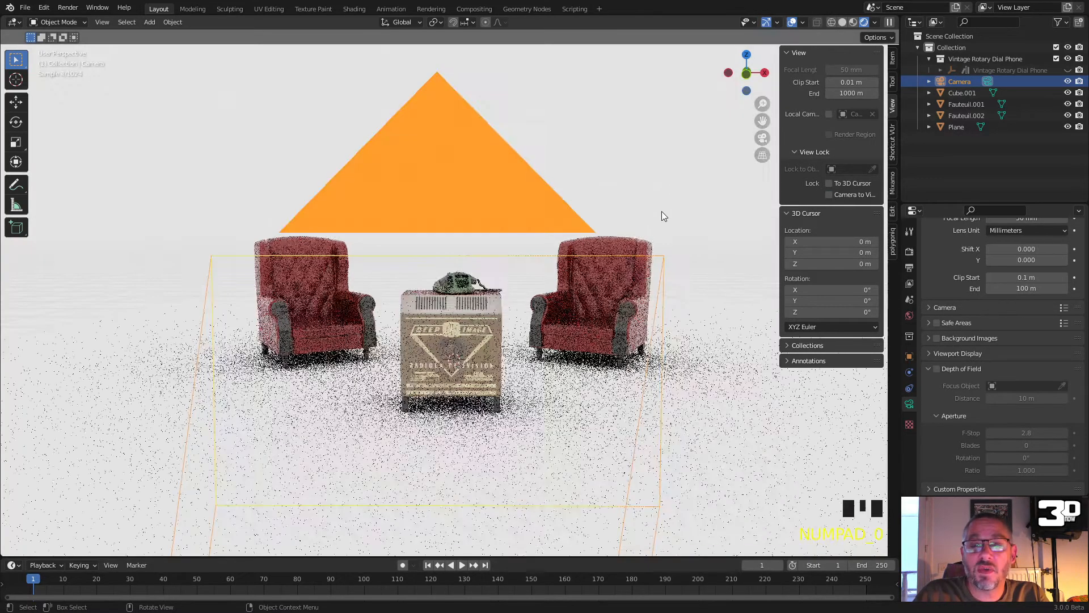
{"action": "key", "text": "KP_0"}
{"action": "key", "text": "KP_0"}
{"action": "key", "text": "KP_0"}
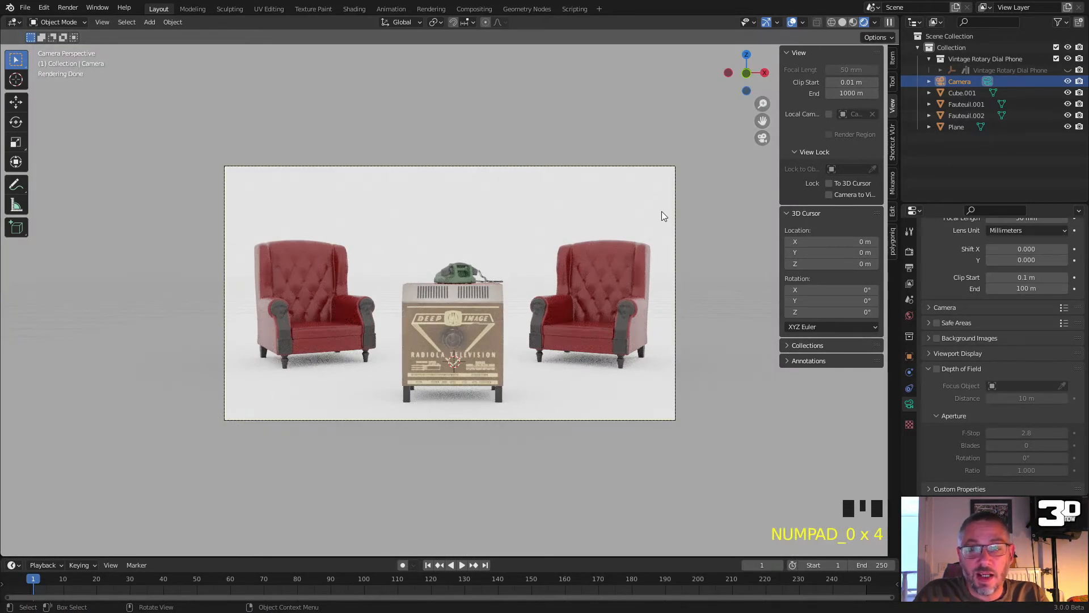
{"action": "key", "text": "alt+KP_0"}
{"action": "key", "text": "alt+KP_0"}
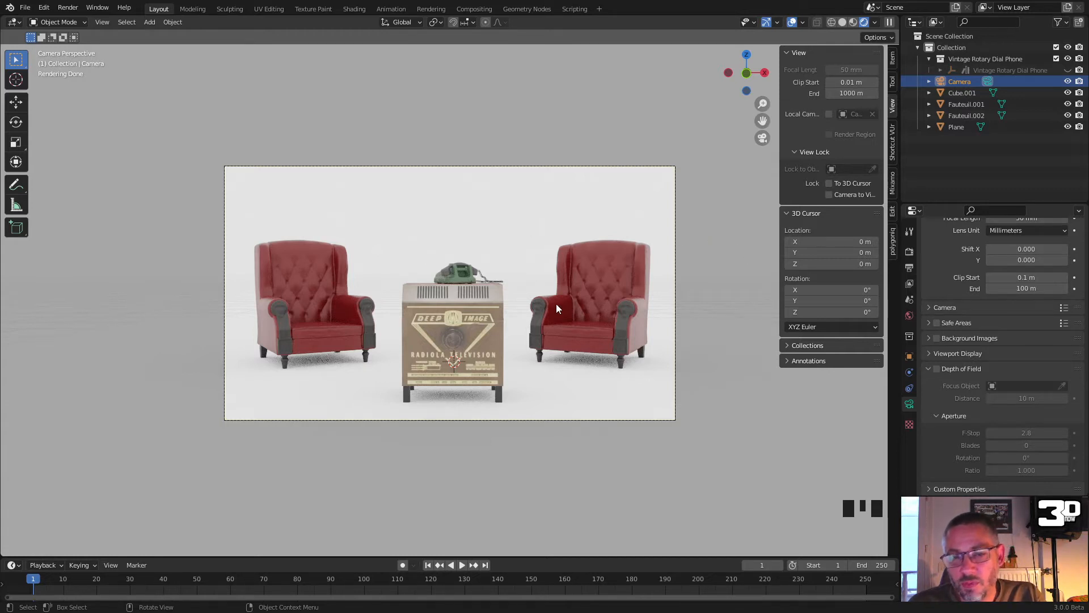
Enable Use Curves in the scene's render Color Management settings
{"action": "left_click", "coordinate": [909, 252]}
{"action": "left_click", "coordinate": [942, 466]}
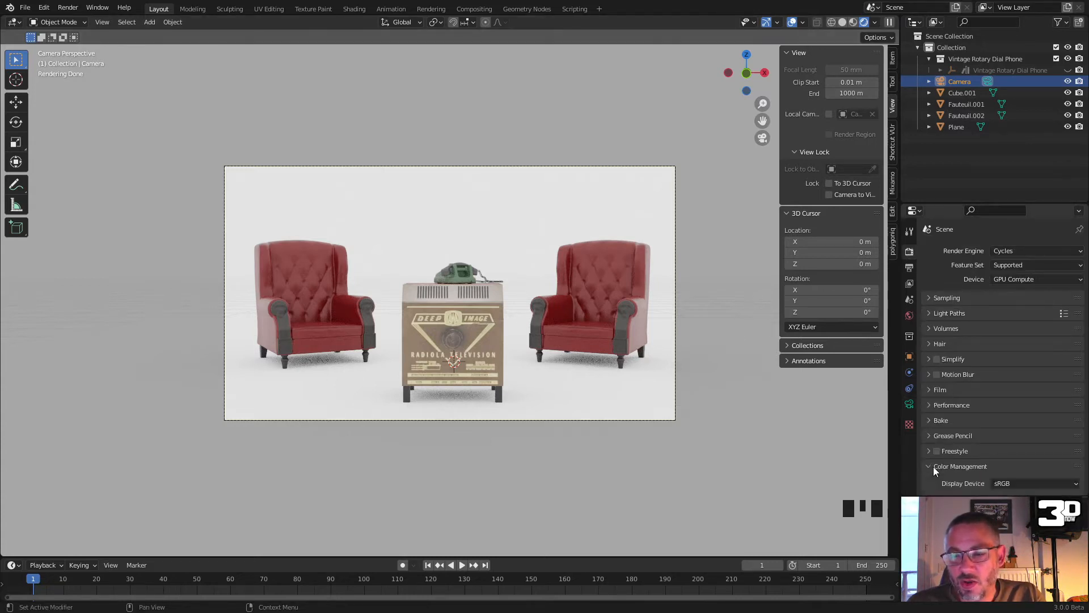
{"action": "scroll", "coordinate": [990, 377], "scroll_direction": "down", "scroll_amount": 4}
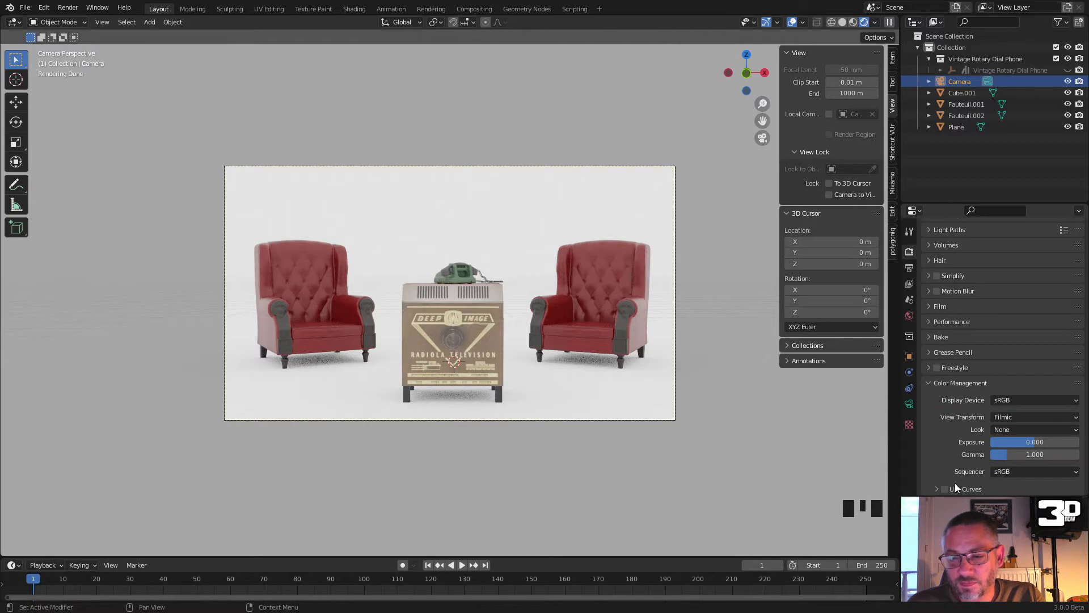
{"action": "left_click", "coordinate": [938, 487]}
{"action": "scroll", "coordinate": [959, 437], "scroll_direction": "down", "scroll_amount": 7}
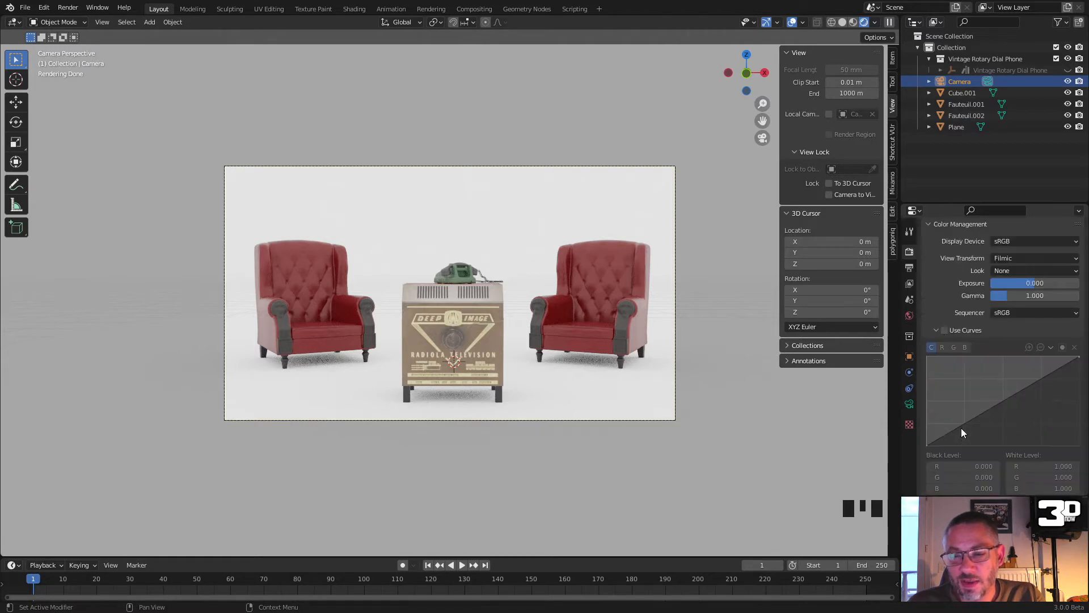
{"action": "left_click", "coordinate": [945, 330]}
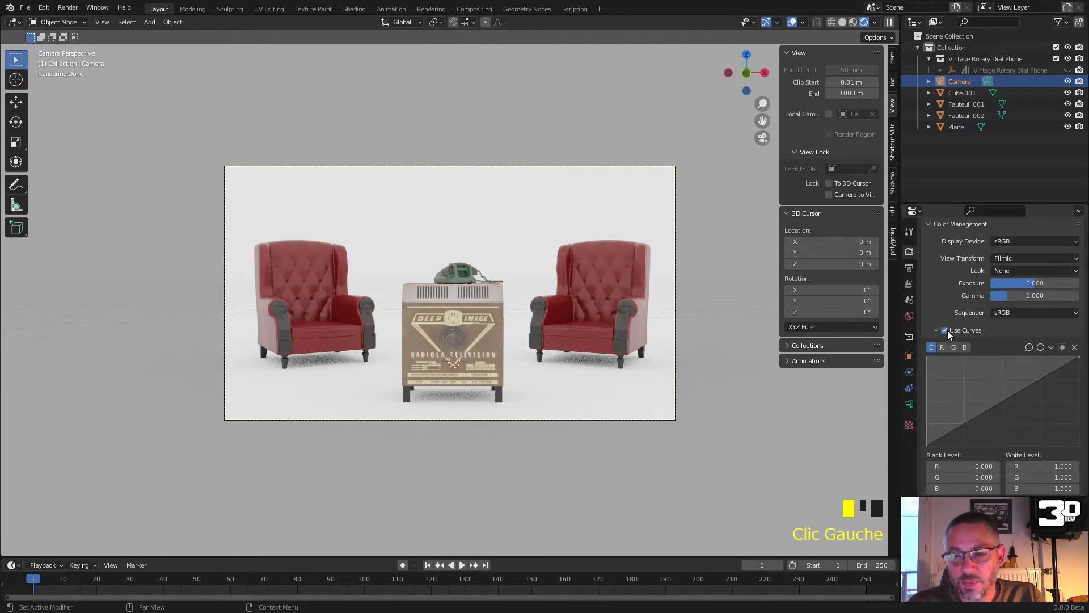
Shape a gentle S-shaped contrast curve with a lowered shadow point and a highlight point at about X 0.83, Y 0.85
{"action": "left_click", "coordinate": [967, 425]}
{"action": "left_click_drag", "start_coordinate": [967, 425], "coordinate": [969, 426]}
{"action": "left_click_drag", "start_coordinate": [1060, 373], "coordinate": [1053, 370]}
{"action": "left_click", "coordinate": [1055, 370]}
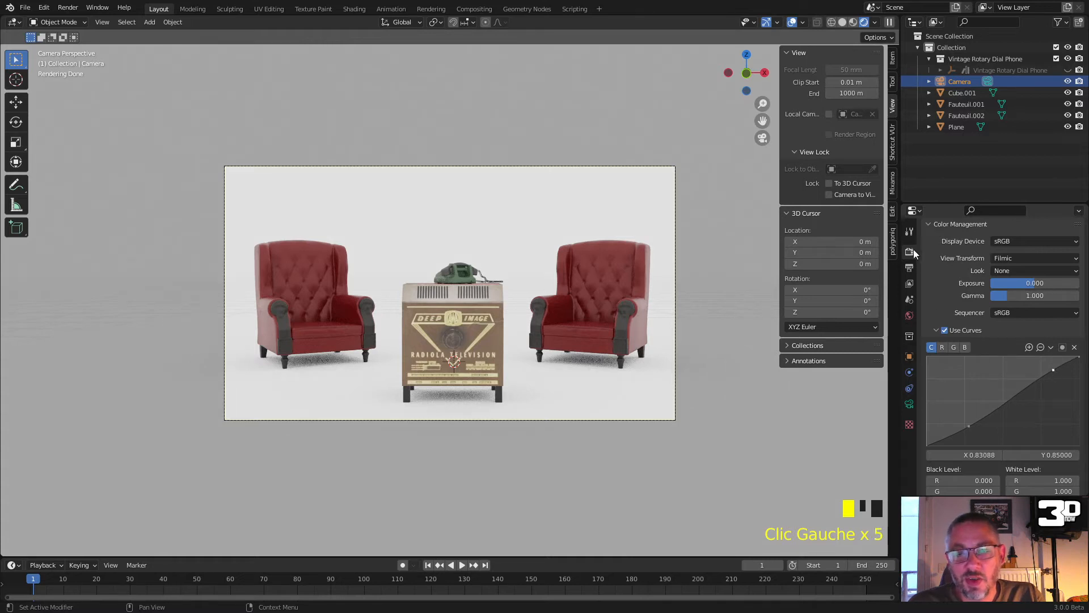
Enable Denoise for viewport sampling in the Cycles render settings and collapse the viewport sampling options
{"action": "scroll", "coordinate": [952, 288], "scroll_direction": "up", "scroll_amount": 8}
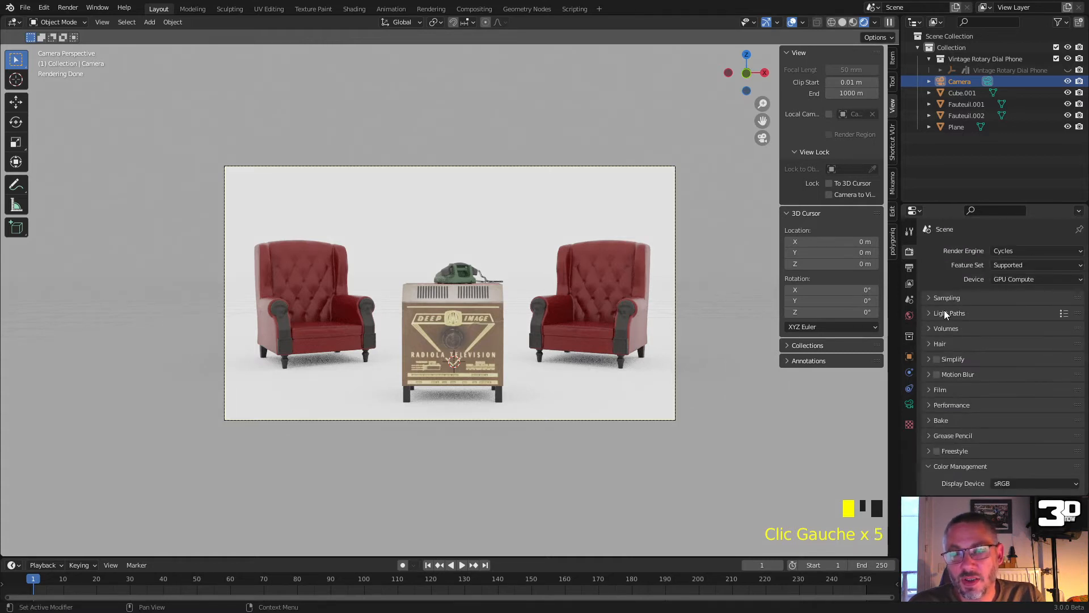
{"action": "left_click", "coordinate": [929, 298]}
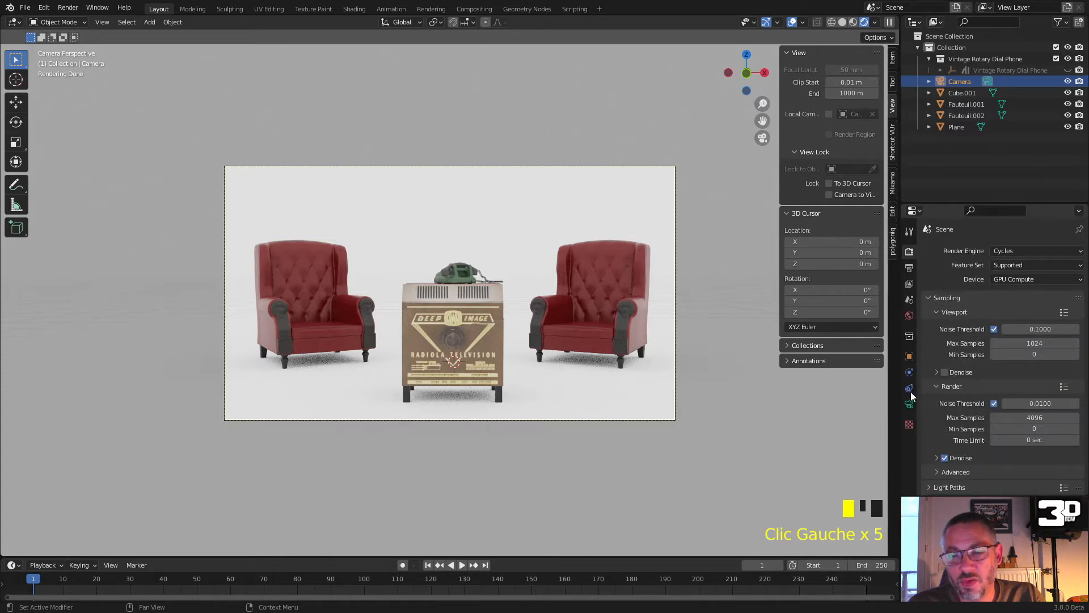
{"action": "left_click", "coordinate": [945, 372]}
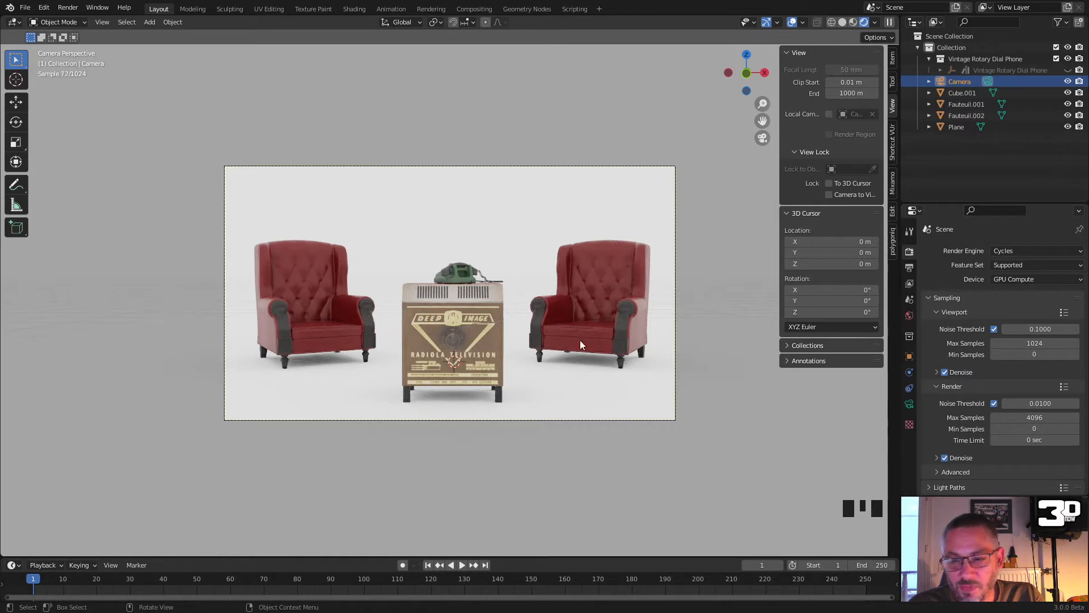
{"action": "left_click", "coordinate": [942, 313]}
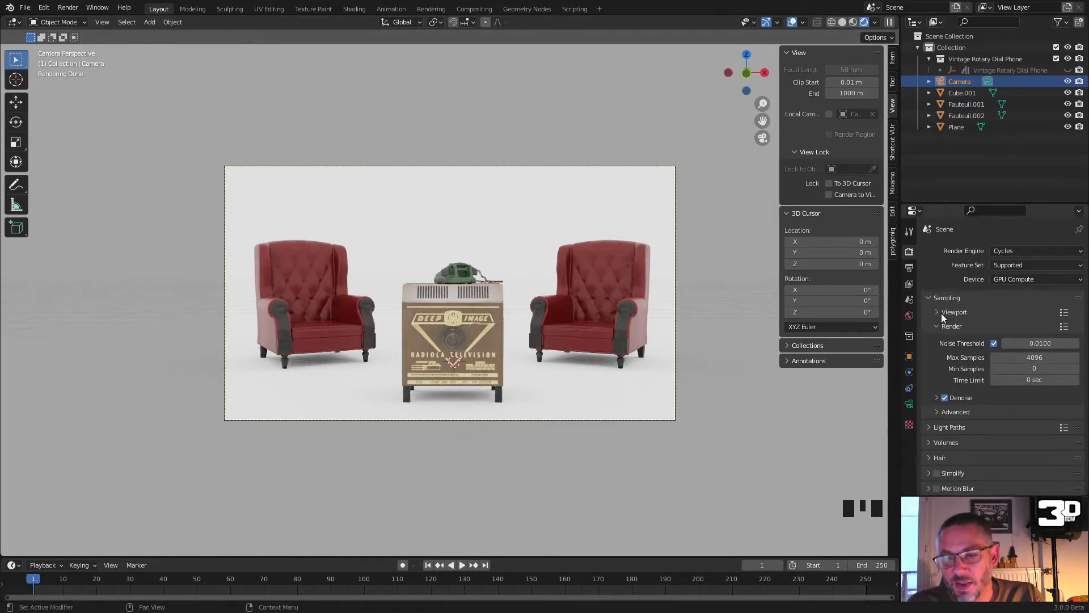
Create a new material for the floor plane and name it Sol
{"action": "left_click", "coordinate": [539, 392]}
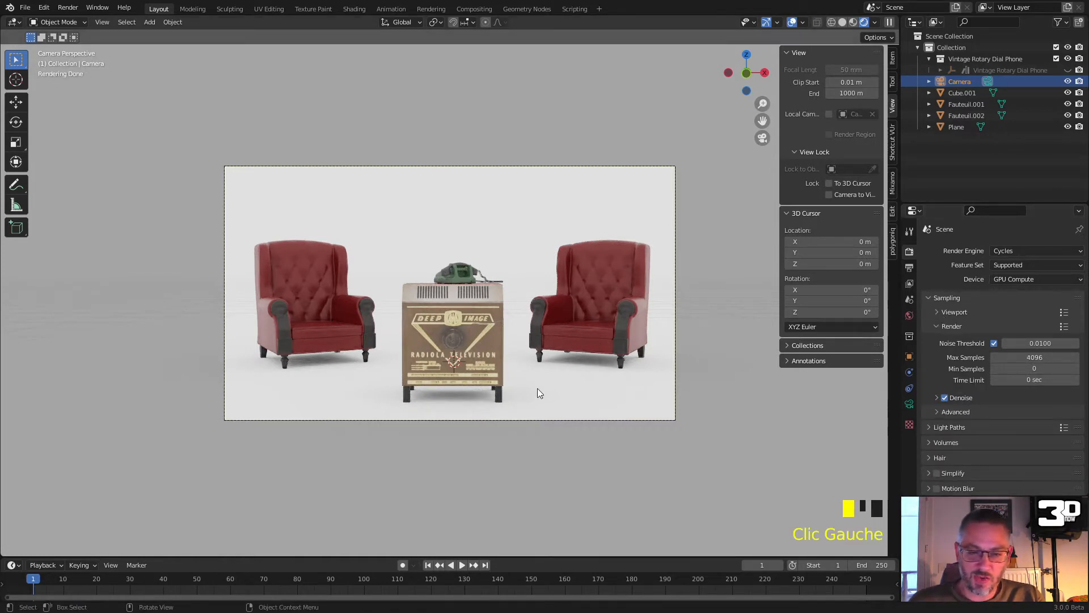
{"action": "left_click", "coordinate": [538, 390]}
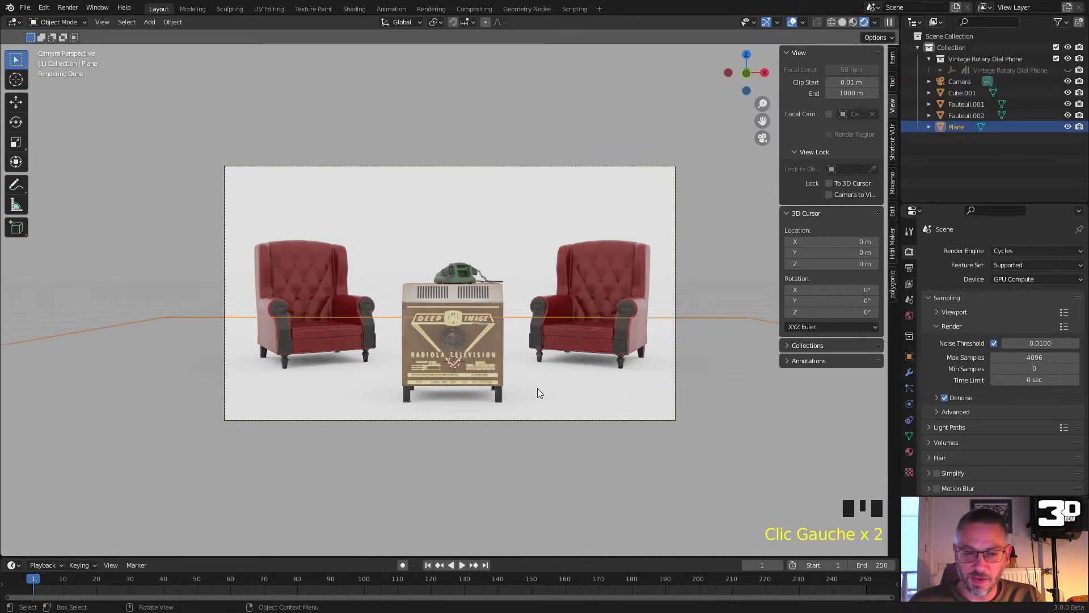
{"action": "left_click", "coordinate": [910, 452]}
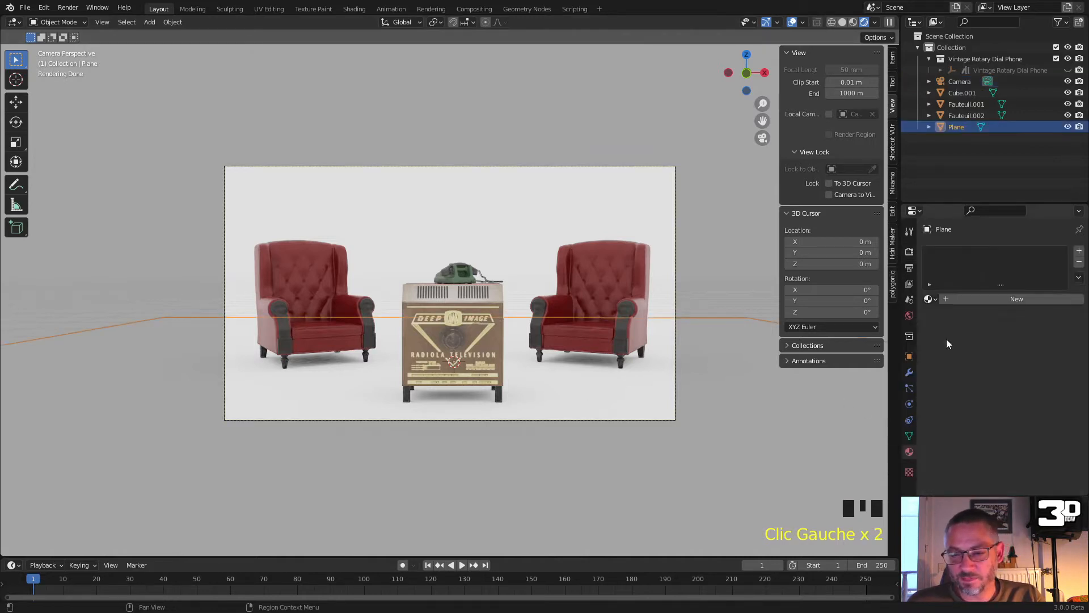
{"action": "left_click", "coordinate": [971, 298]}
{"action": "double_click", "coordinate": [968, 299]}
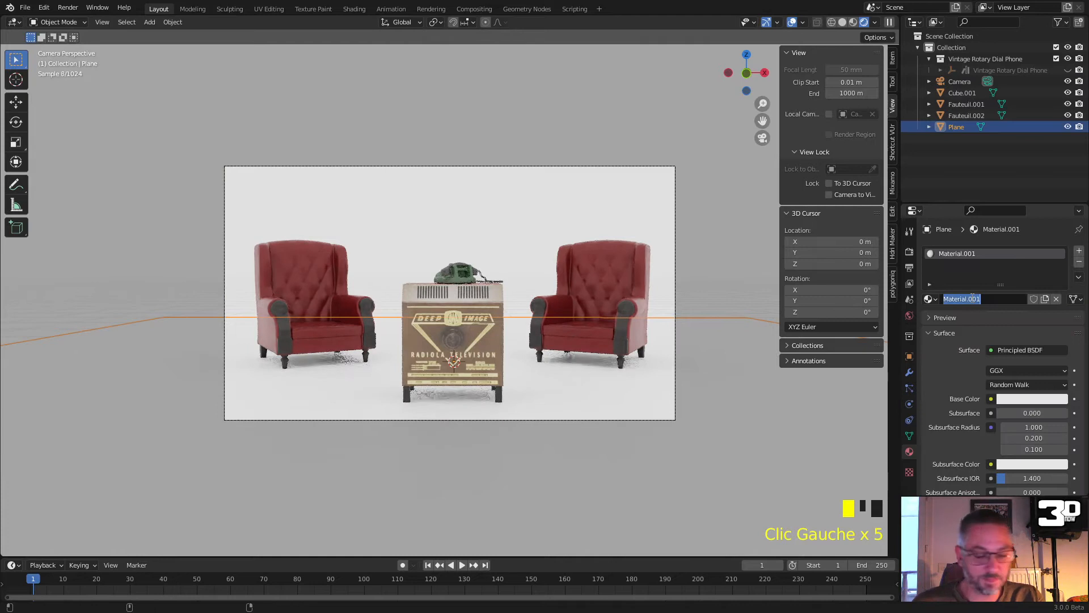
{"action": "type", "text": "Sol"}
{"action": "key", "text": "Return"}
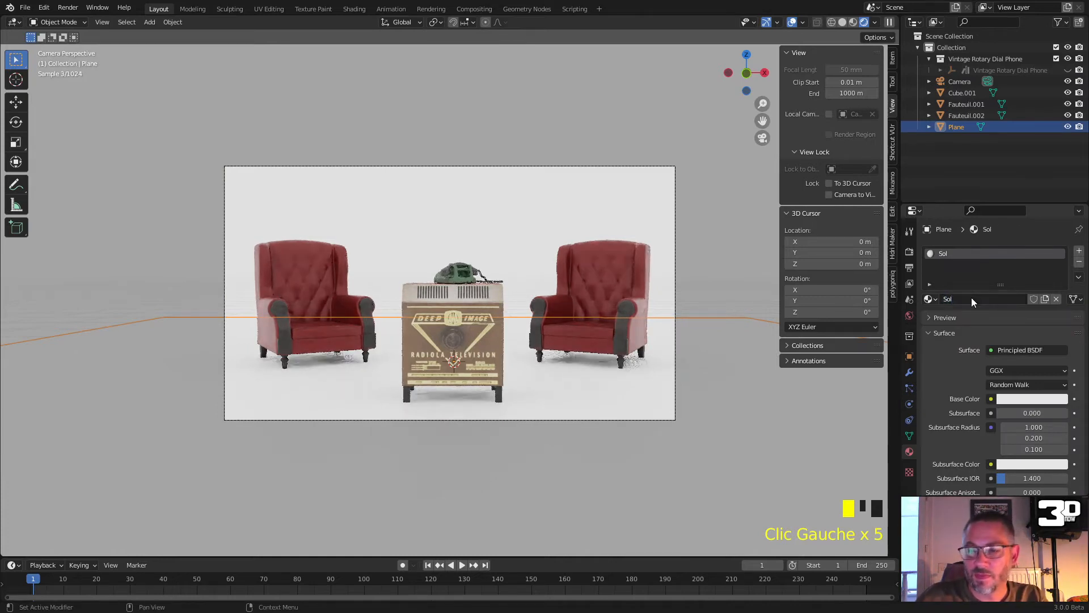
Set the Sol material's base color to orange-red and its roughness to about 0.406
{"action": "left_click", "coordinate": [1019, 400]}
{"action": "left_click", "coordinate": [1009, 312]}
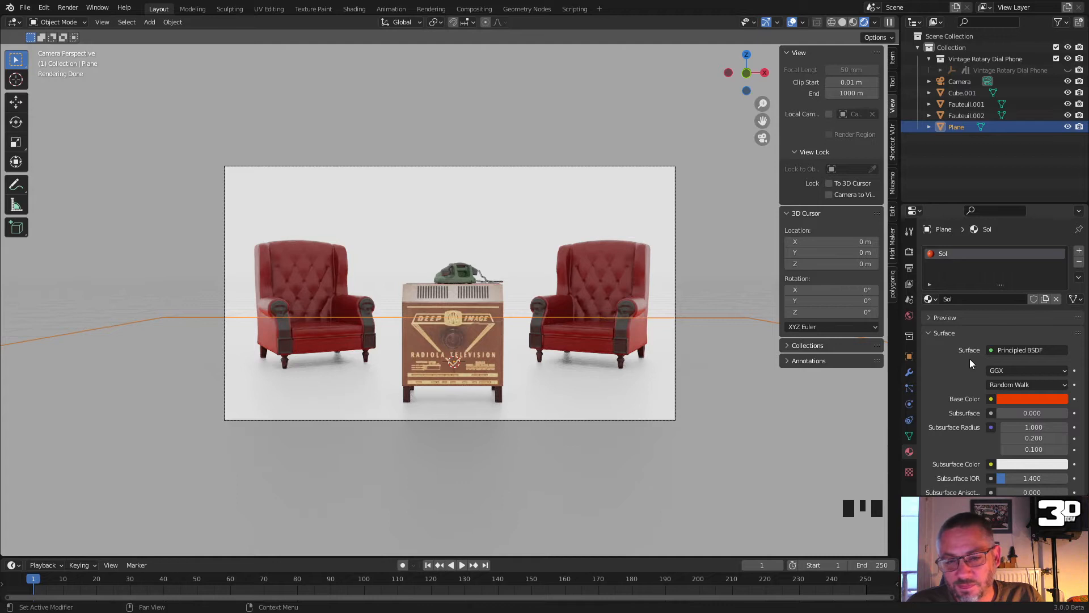
{"action": "scroll", "coordinate": [969, 361], "scroll_direction": "down", "scroll_amount": 2}
{"action": "scroll", "coordinate": [970, 358], "scroll_direction": "down", "scroll_amount": 2}
{"action": "scroll", "coordinate": [967, 383], "scroll_direction": "down", "scroll_amount": 2}
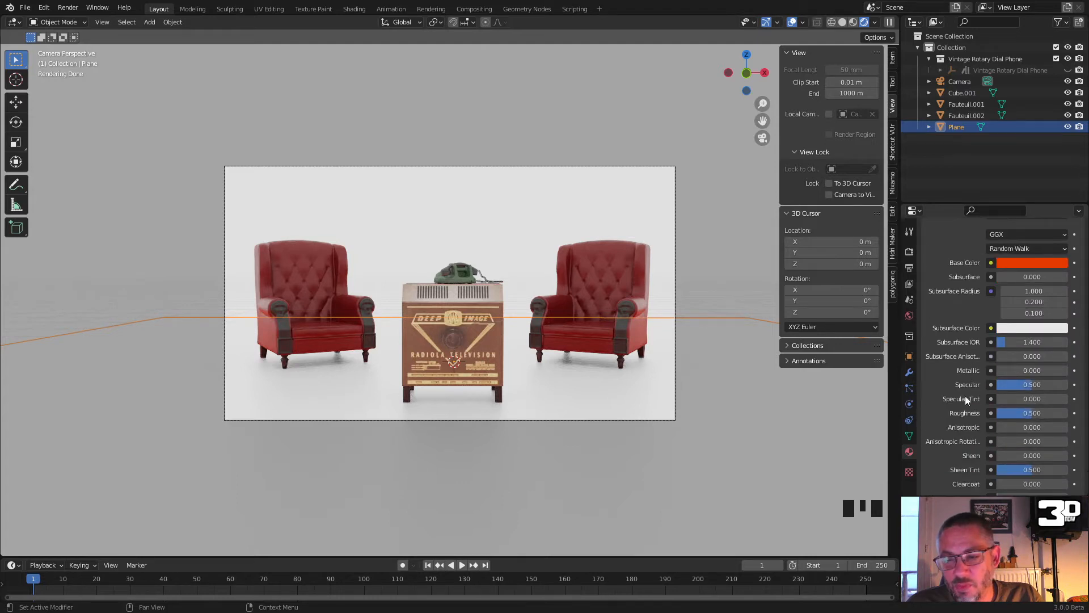
{"action": "left_click_drag", "start_coordinate": [1024, 414], "coordinate": [1019, 414]}
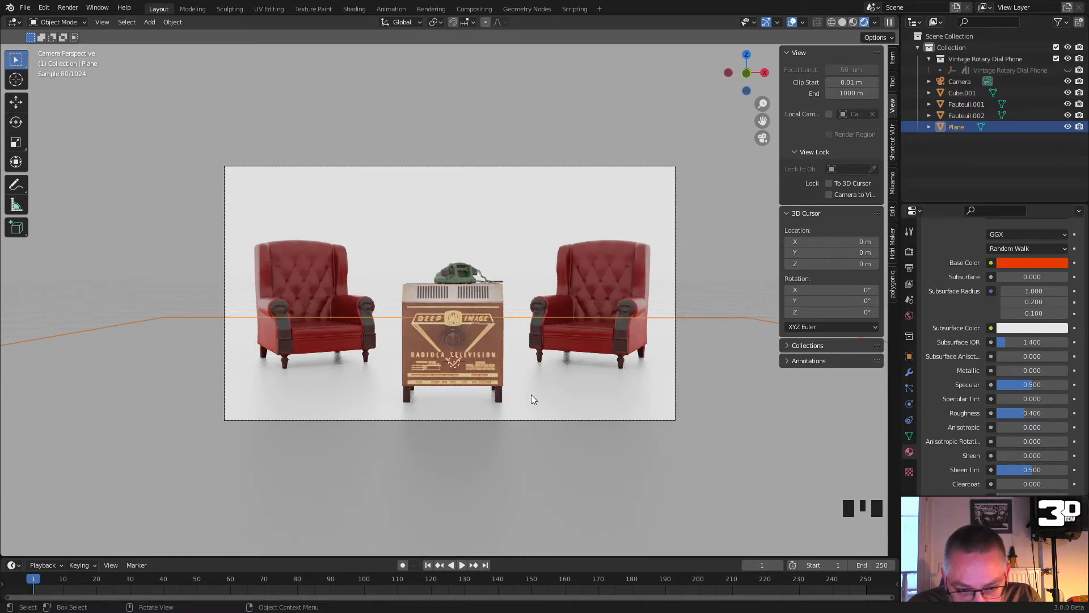
Set the Gamma of the Cuir leather material's base color to 4 on the Fauteuil.001 armchair
{"action": "left_click", "coordinate": [435, 211]}
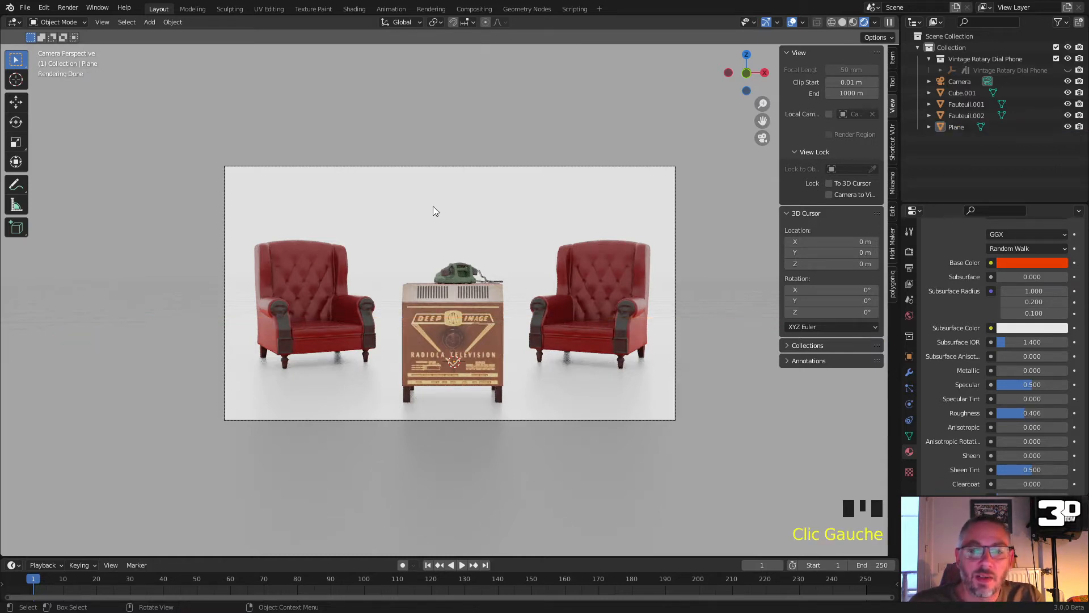
{"action": "left_click", "coordinate": [313, 264]}
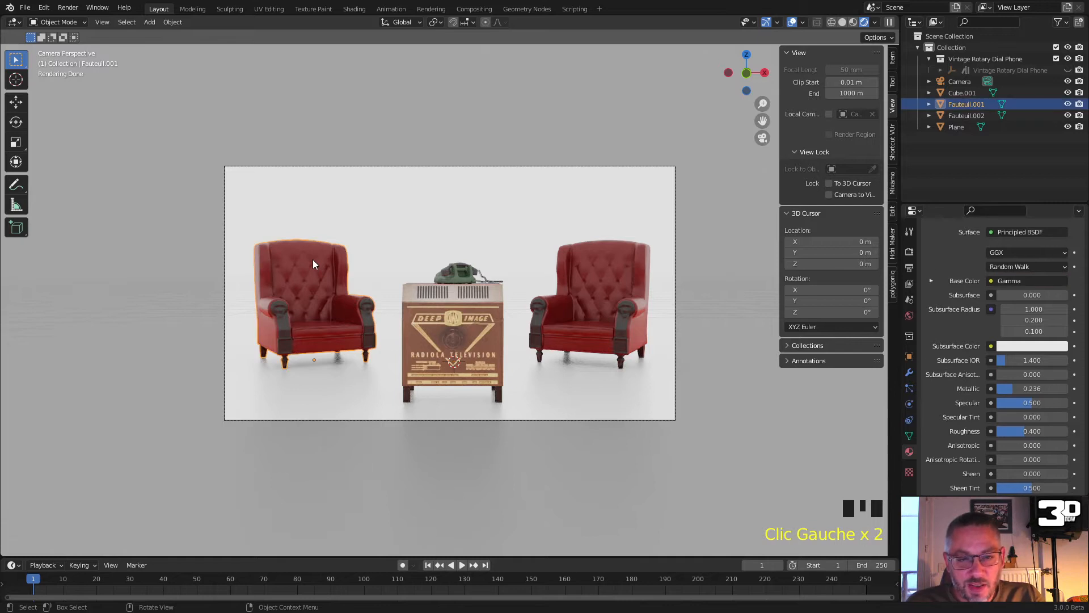
{"action": "scroll", "coordinate": [969, 278], "scroll_direction": "up", "scroll_amount": 5}
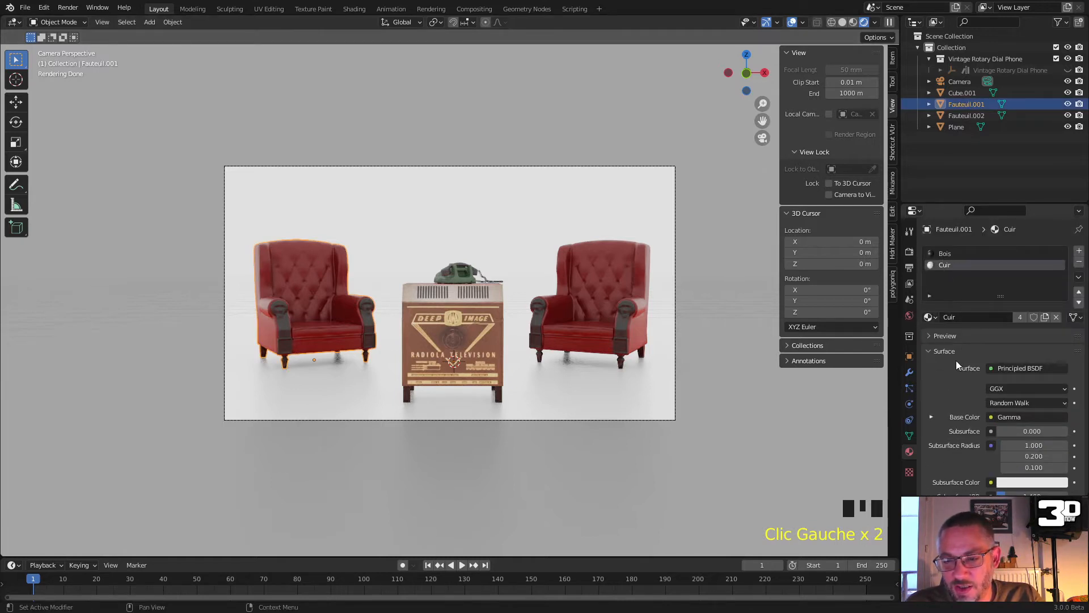
{"action": "scroll", "coordinate": [956, 360], "scroll_direction": "down", "scroll_amount": 2}
{"action": "left_click", "coordinate": [931, 371]}
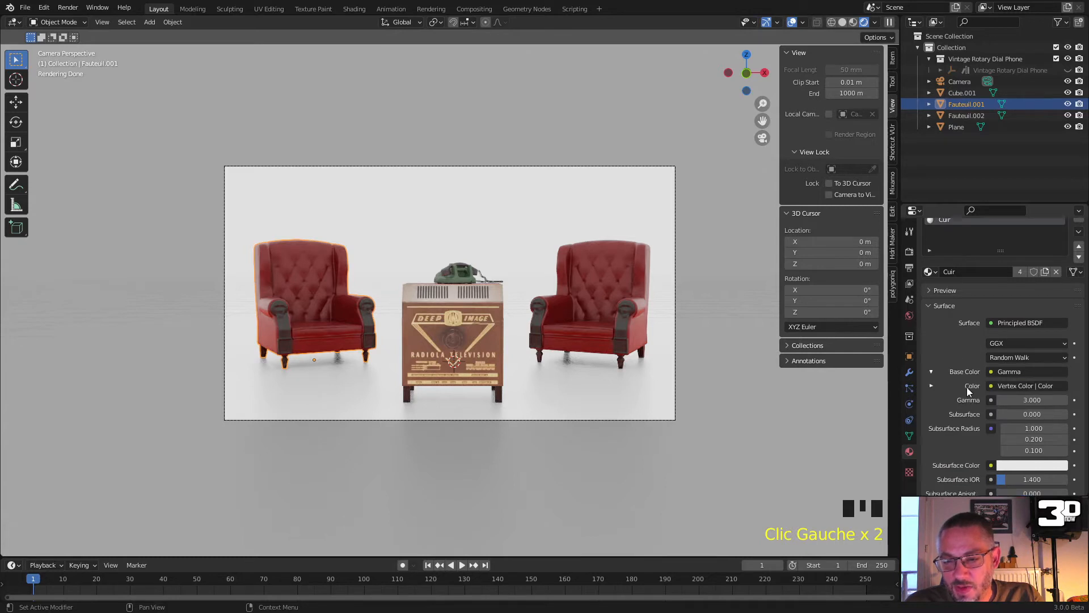
{"action": "double_click", "coordinate": [1029, 400]}
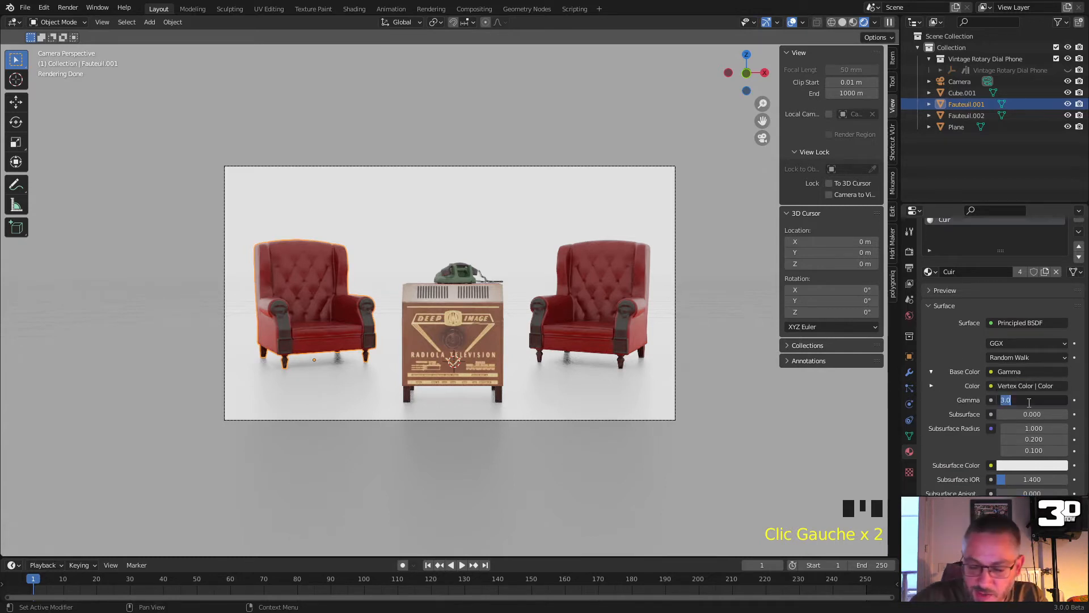
{"action": "type", "text": "4"}
{"action": "key", "text": "Return"}
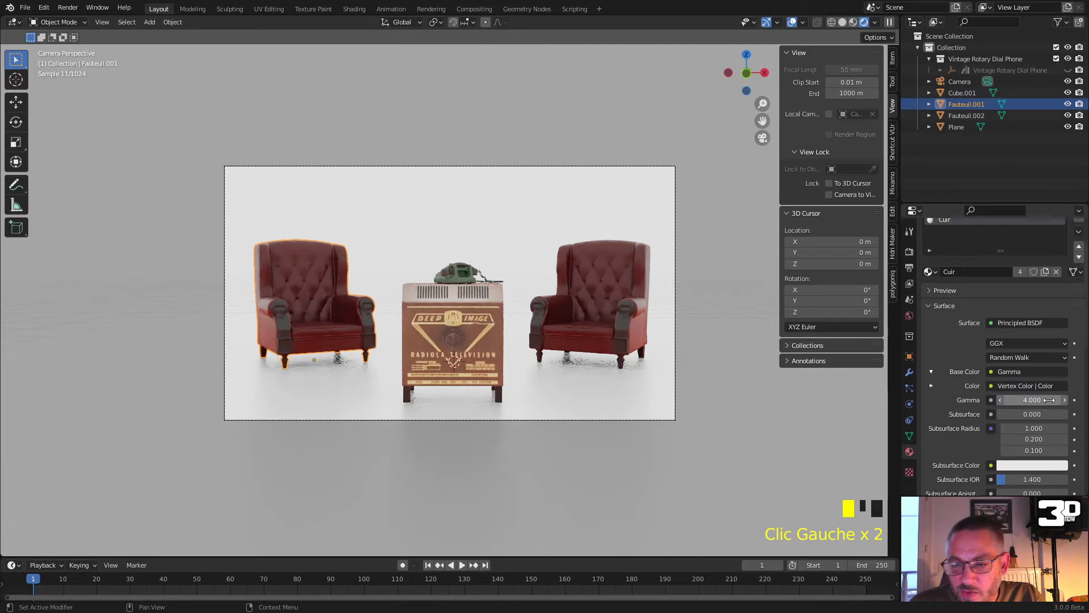
Set the Cuir material's metallic to 0.362, specular to 0.650, roughness to 0.424, clearcoat to 1.000 and clearcoat roughness to 0.495
{"action": "scroll", "coordinate": [970, 342], "scroll_direction": "down", "scroll_amount": 6}
{"action": "left_click_drag", "start_coordinate": [1011, 373], "coordinate": [1031, 414]}
{"action": "scroll", "coordinate": [1006, 401], "scroll_direction": "down", "scroll_amount": 2}
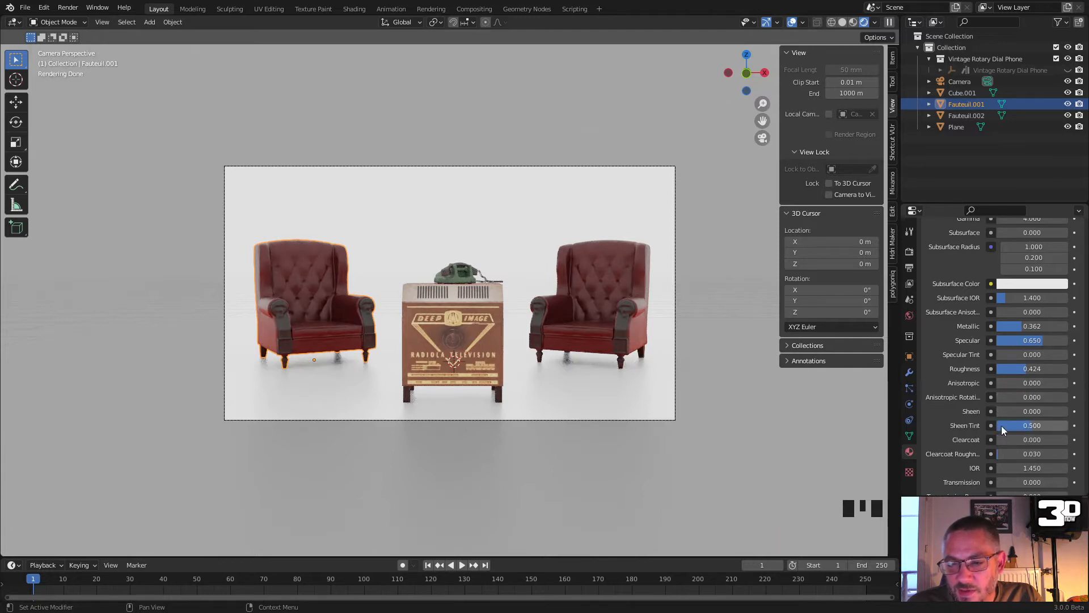
{"action": "left_click_drag", "start_coordinate": [1002, 438], "coordinate": [1068, 440]}
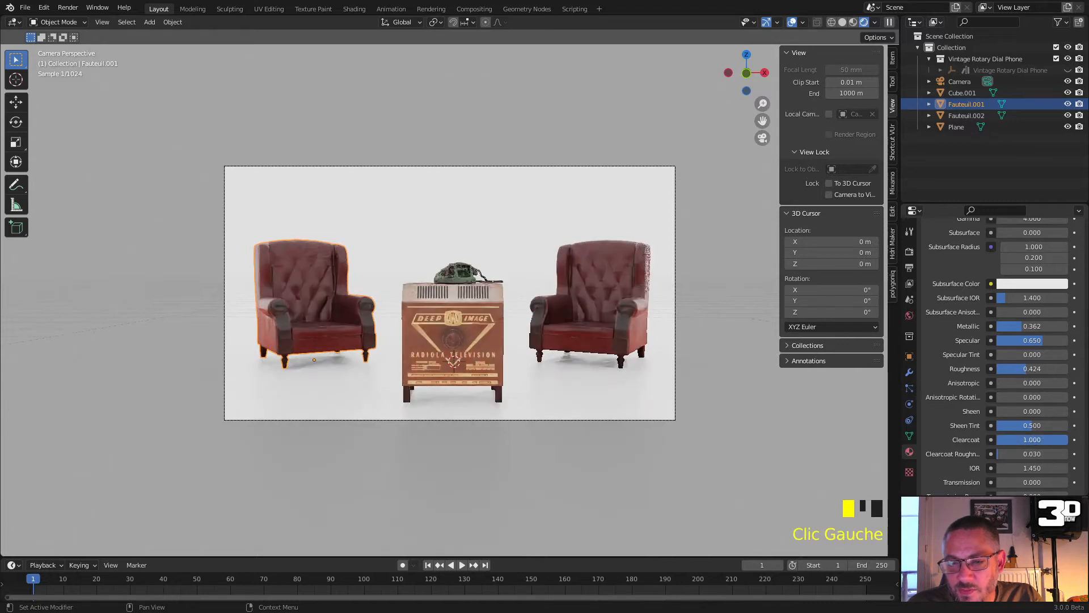
{"action": "left_click_drag", "start_coordinate": [1000, 456], "coordinate": [1033, 455]}
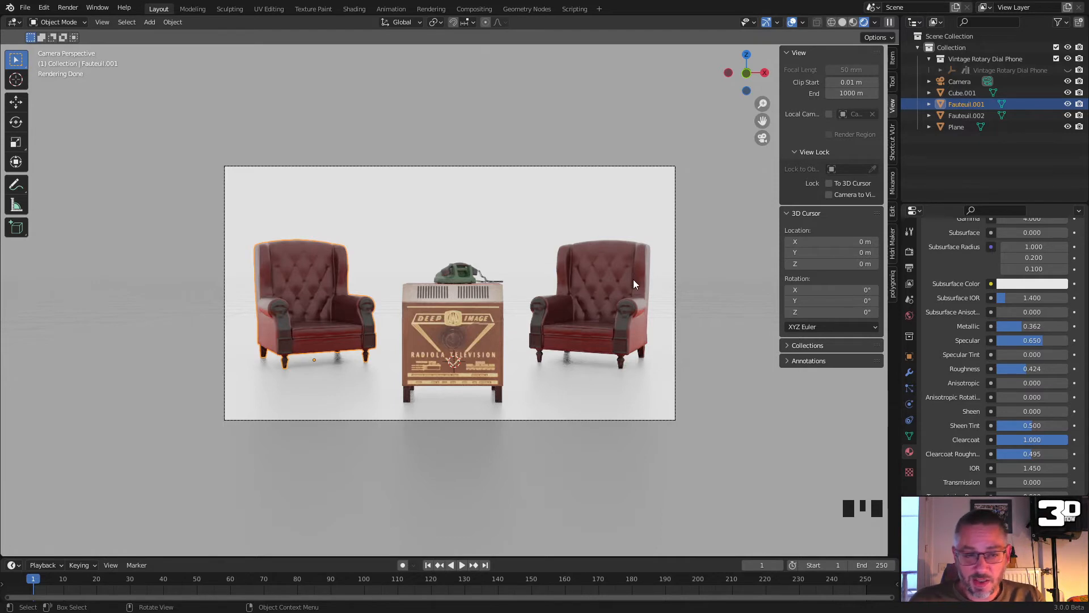
Render a test image of the scene, inspect the whole frame and close the render
{"action": "left_click", "coordinate": [59, 9]}
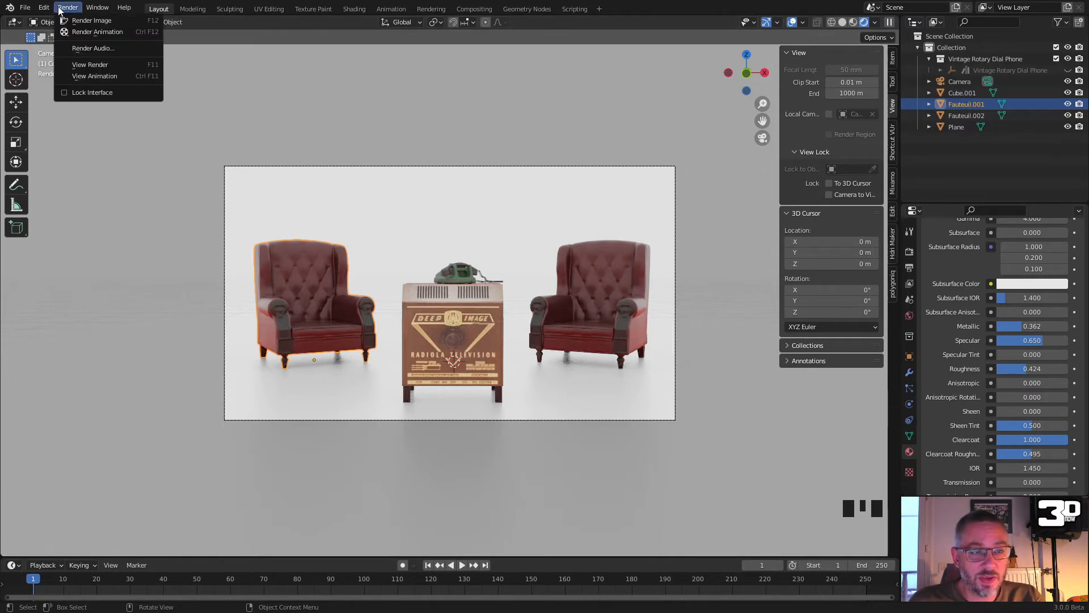
{"action": "left_click", "coordinate": [85, 20]}
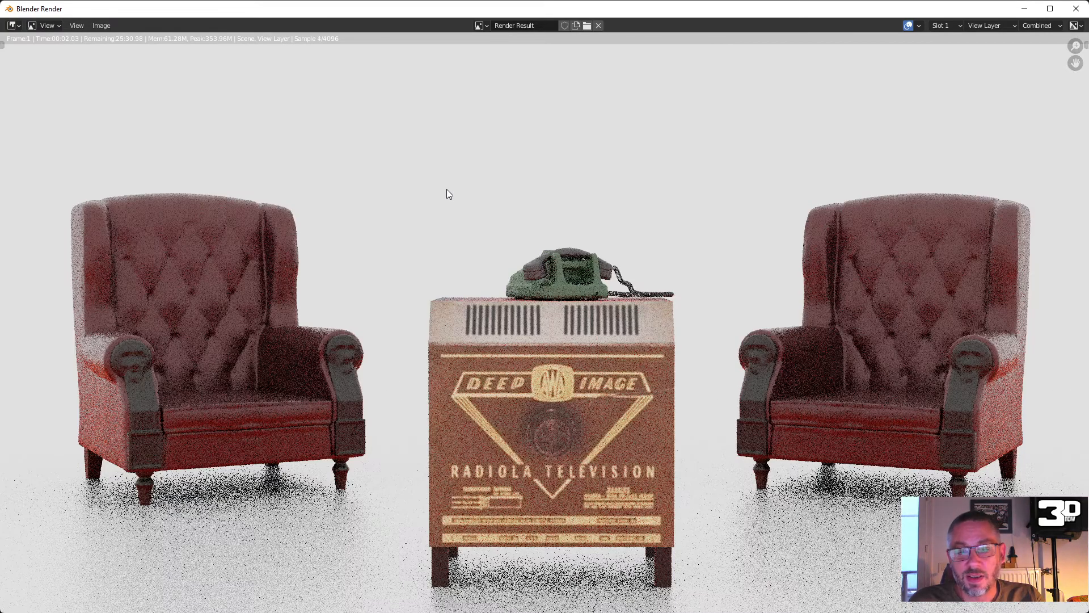
{"action": "scroll", "coordinate": [447, 189], "scroll_direction": "down", "scroll_amount": 1}
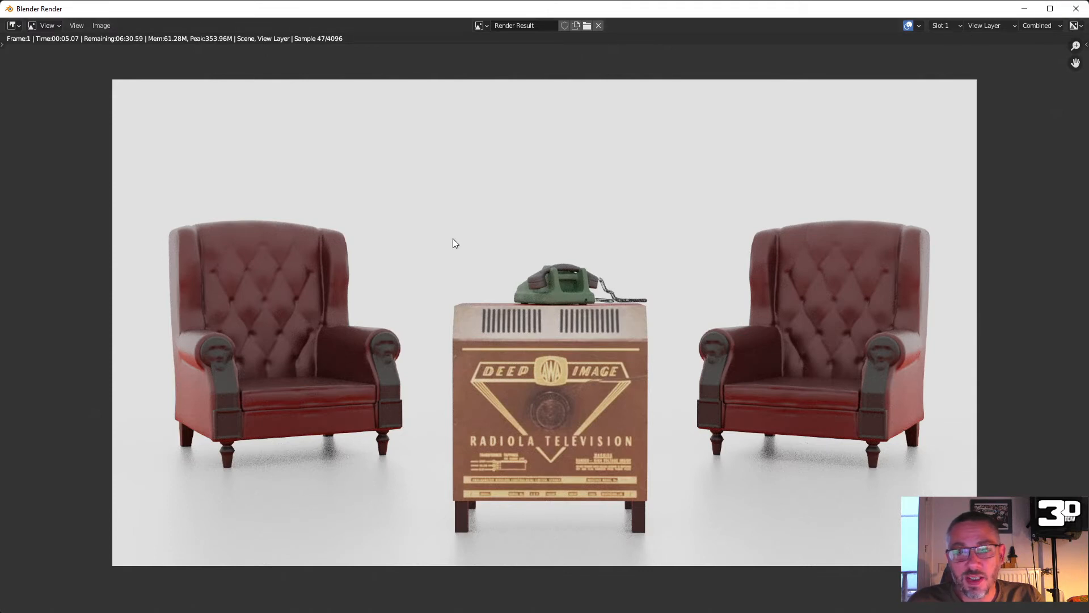
{"action": "key", "text": "Escape"}
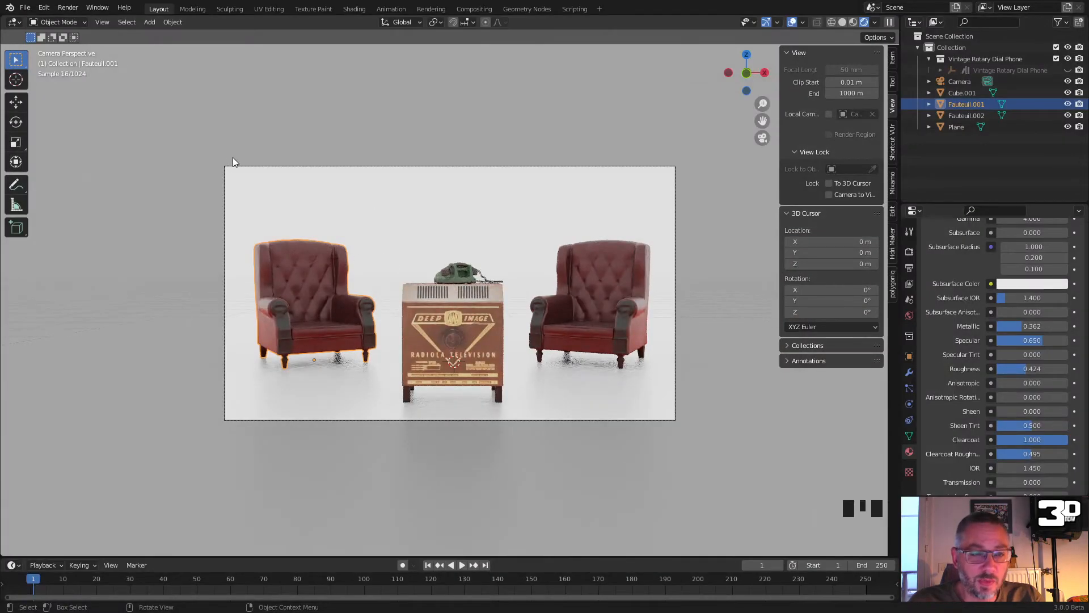
Switch the viewport to wireframe shading and add a second standard camera to the scene
{"action": "left_click", "coordinate": [149, 22]}
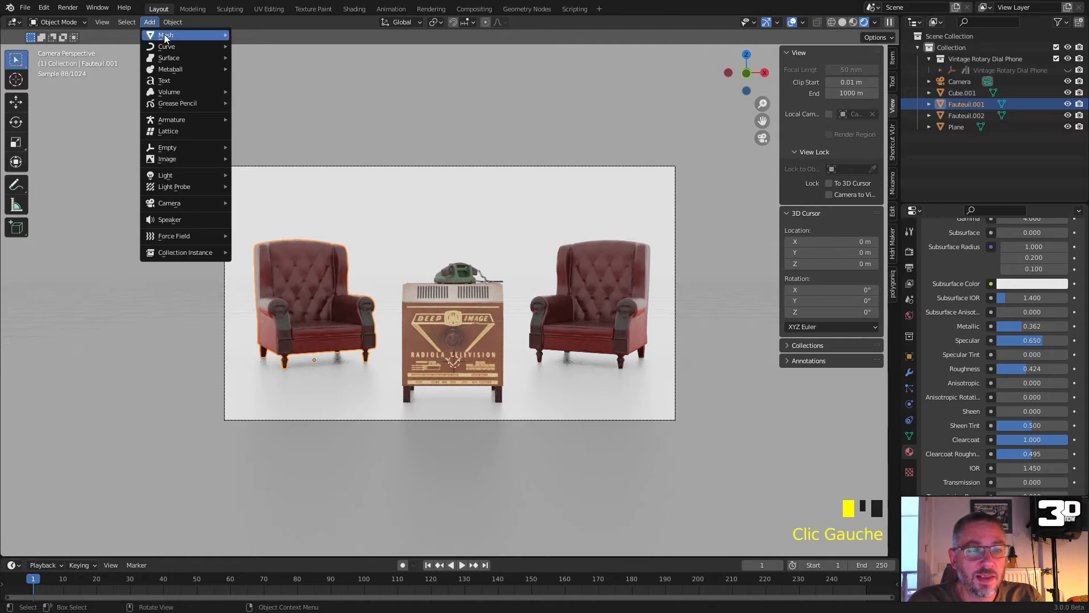
{"action": "mouse_move", "coordinate": [179, 159]}
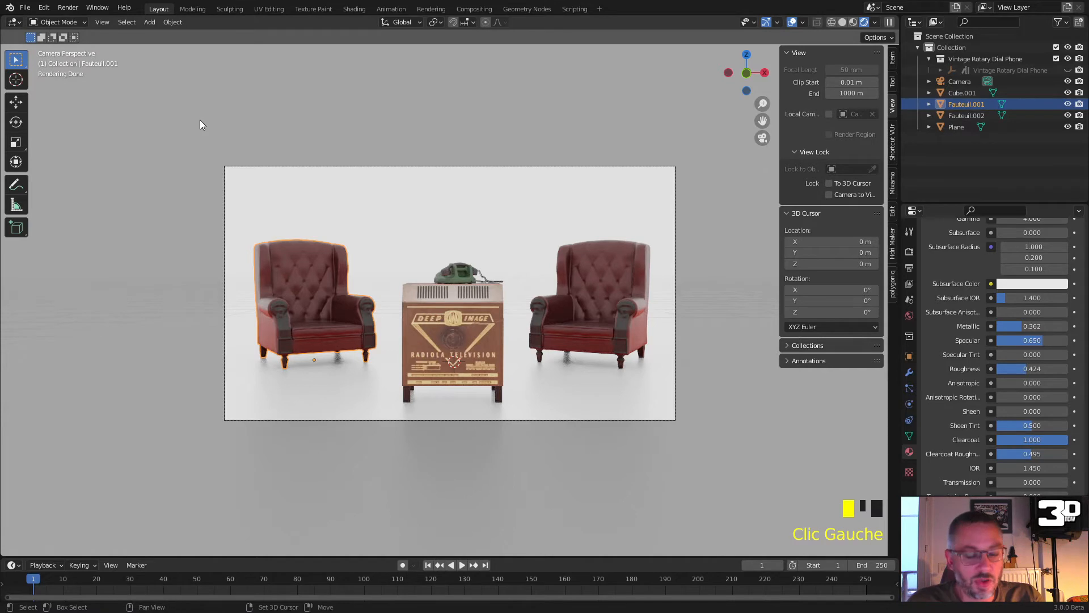
{"action": "key", "text": "shift+z"}
{"action": "key", "text": "shift+a"}
{"action": "left_click", "coordinate": [326, 69]}
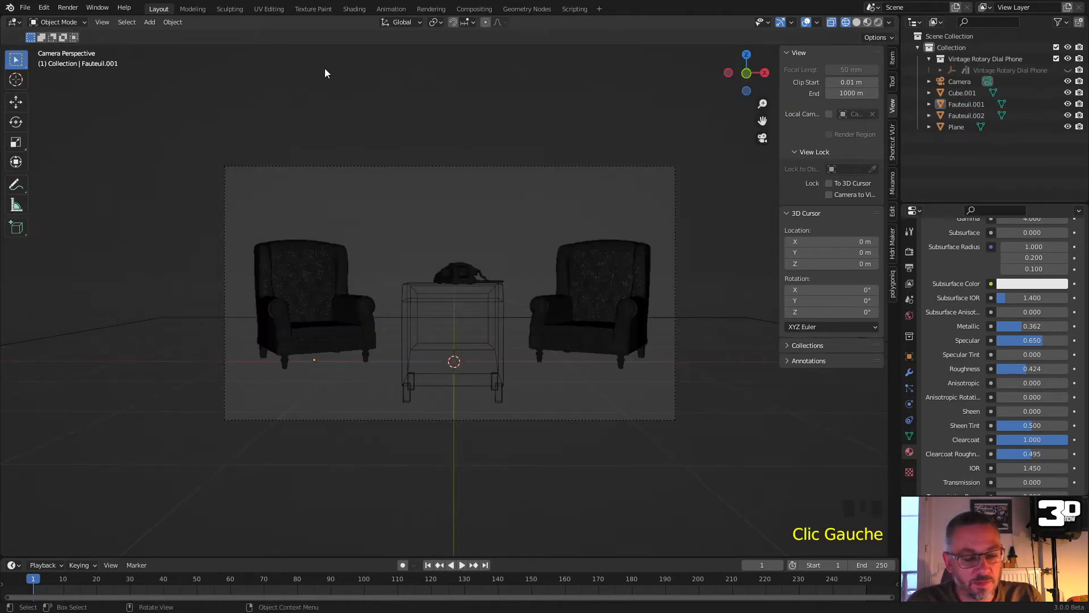
{"action": "key", "text": "shift+a"}
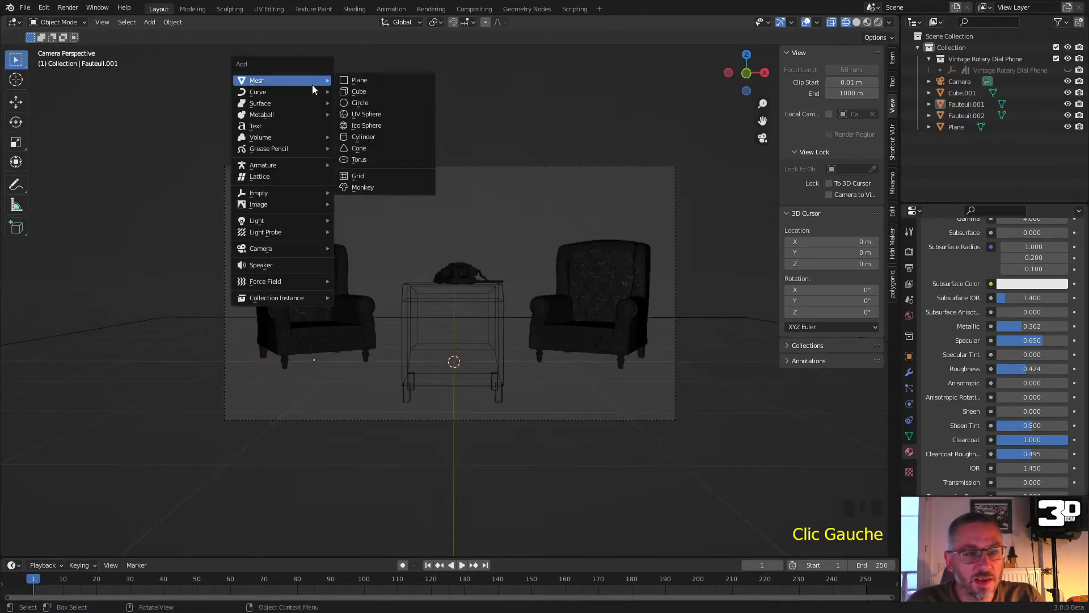
{"action": "mouse_move", "coordinate": [273, 249]}
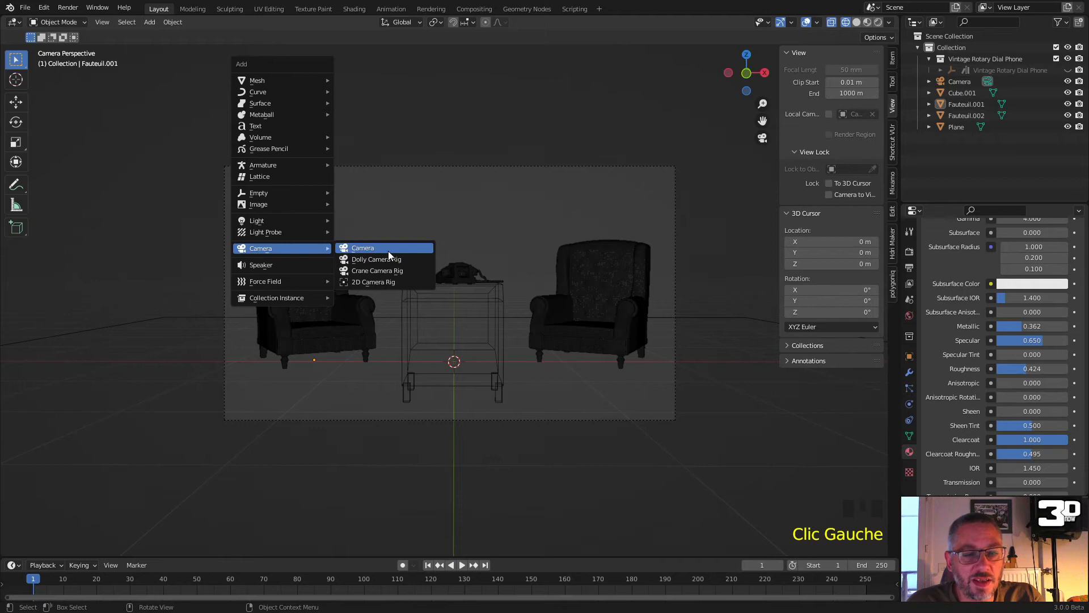
{"action": "left_click", "coordinate": [376, 250]}
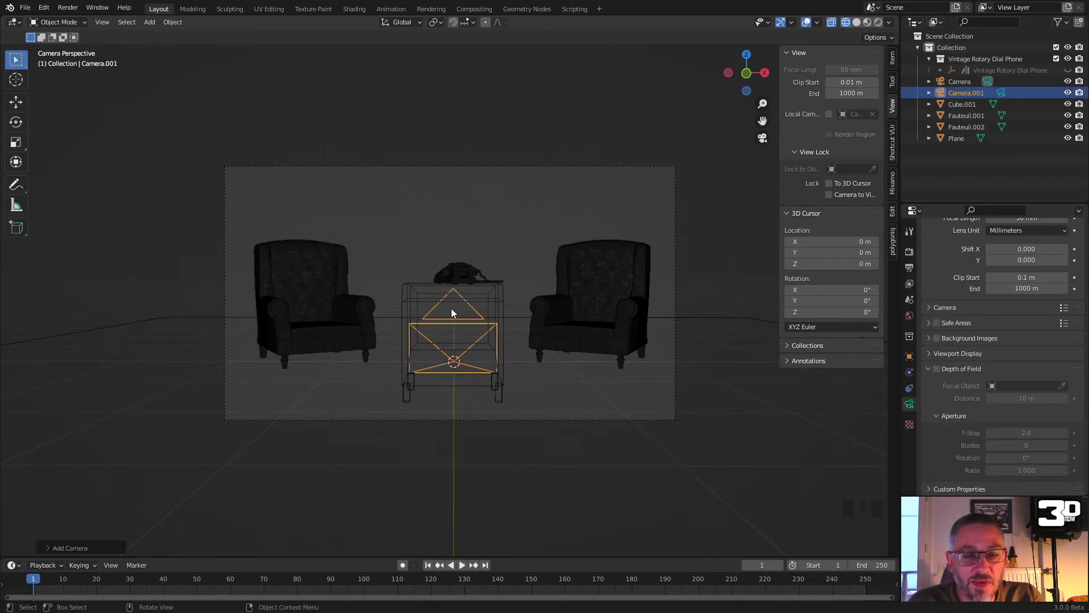
Try to align the camera to a high view of the television and chairs from behind the armchairs
{"action": "middle_click_drag", "start_coordinate": [453, 298], "coordinate": [340, 243]}
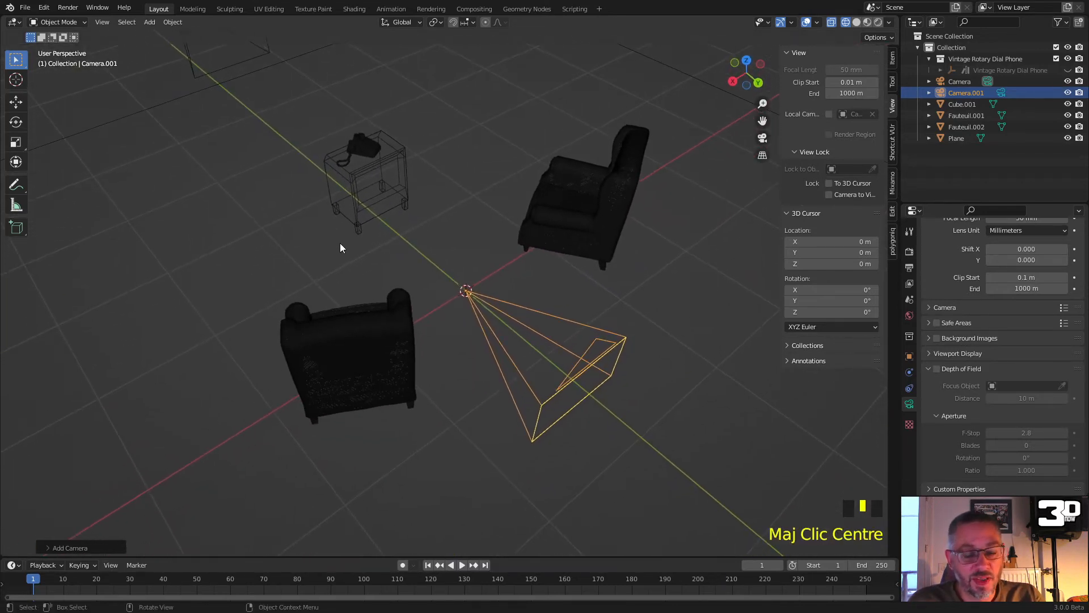
{"action": "key", "text": "ctrl+alt+KP_0"}
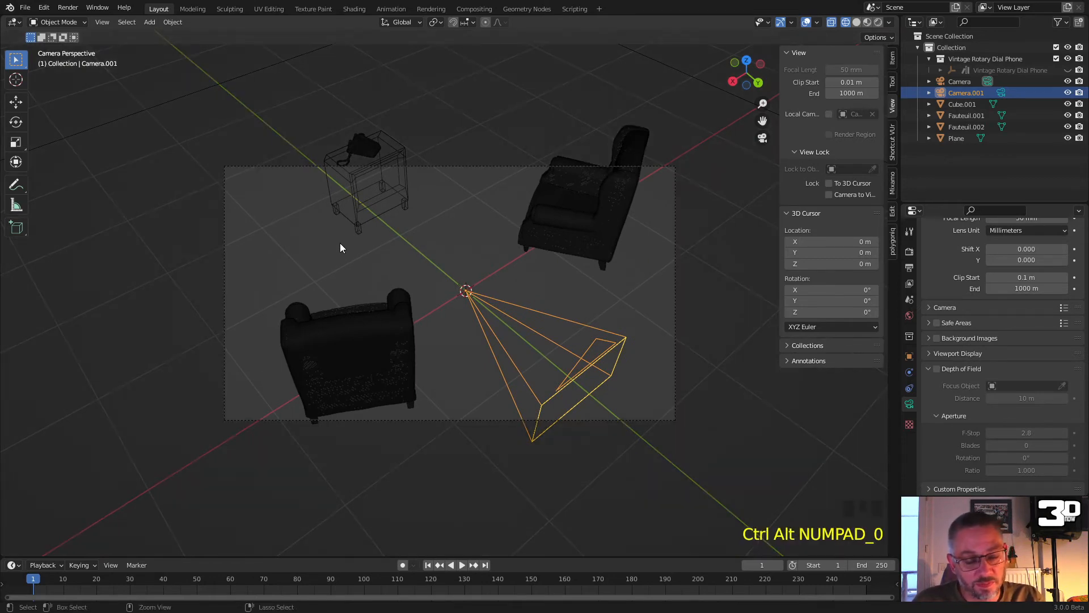
Realign the active camera to the rear of the television with both armchairs, lock the camera to the view and center the framing
{"action": "middle_click_drag", "start_coordinate": [340, 247], "coordinate": [543, 183]}
{"action": "mouse_move", "coordinate": [543, 183]}
{"action": "middle_mouse_down", "text": "shift"}
{"action": "mouse_move", "coordinate": [549, 204]}
{"action": "mouse_move", "coordinate": [543, 198]}
{"action": "middle_mouse_up", "text": "shift"}
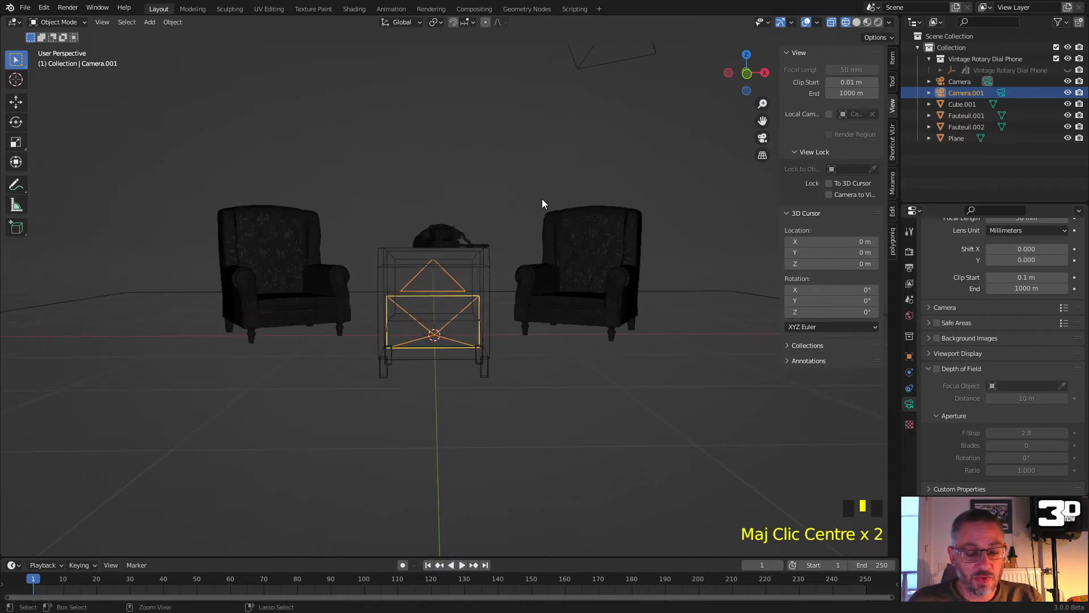
{"action": "key", "text": "ctrl+alt+KP_0"}
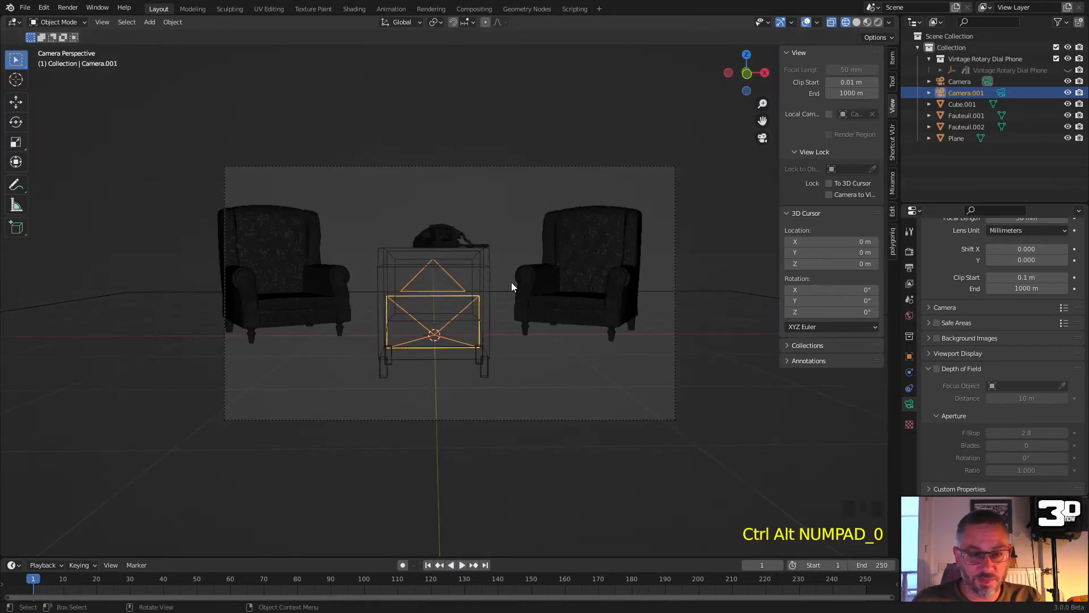
{"action": "key", "text": "alt+KP_0"}
{"action": "middle_click_drag", "start_coordinate": [474, 260], "coordinate": [493, 286], "text": "shift"}
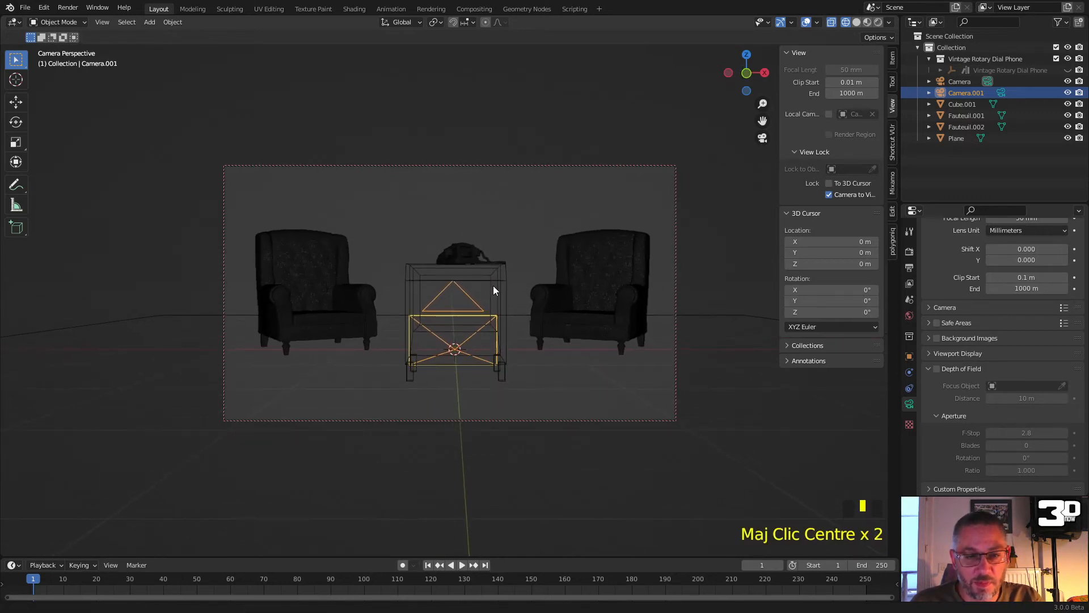
Make Camera.001 the active camera and frame the television screen from behind the armchairs at an elevated angle in rendered shading
{"action": "left_click", "coordinate": [1001, 94]}
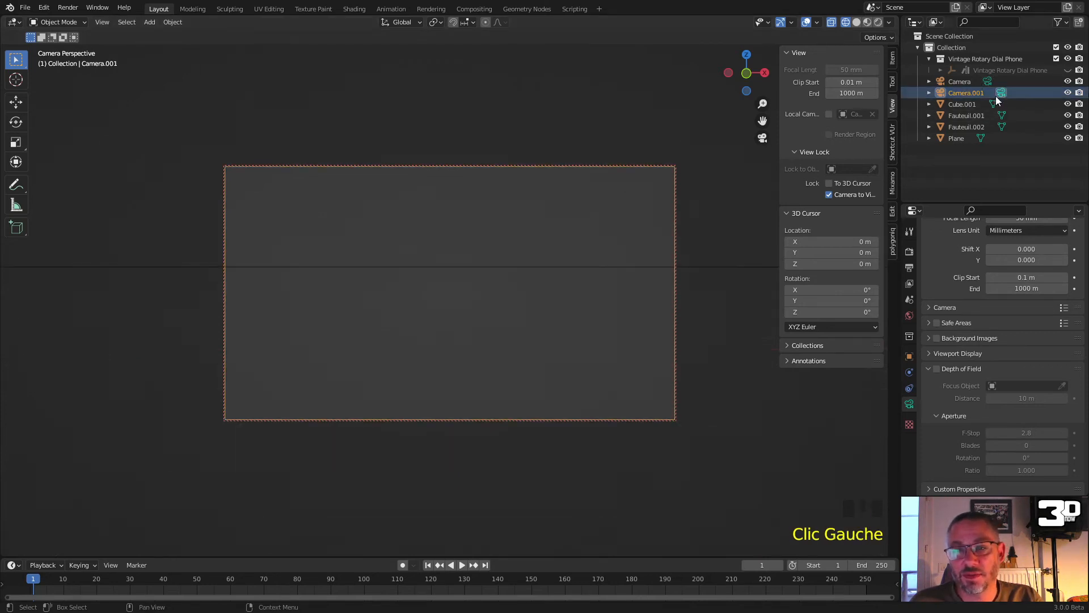
{"action": "scroll", "coordinate": [425, 294], "scroll_direction": "down", "scroll_amount": 17}
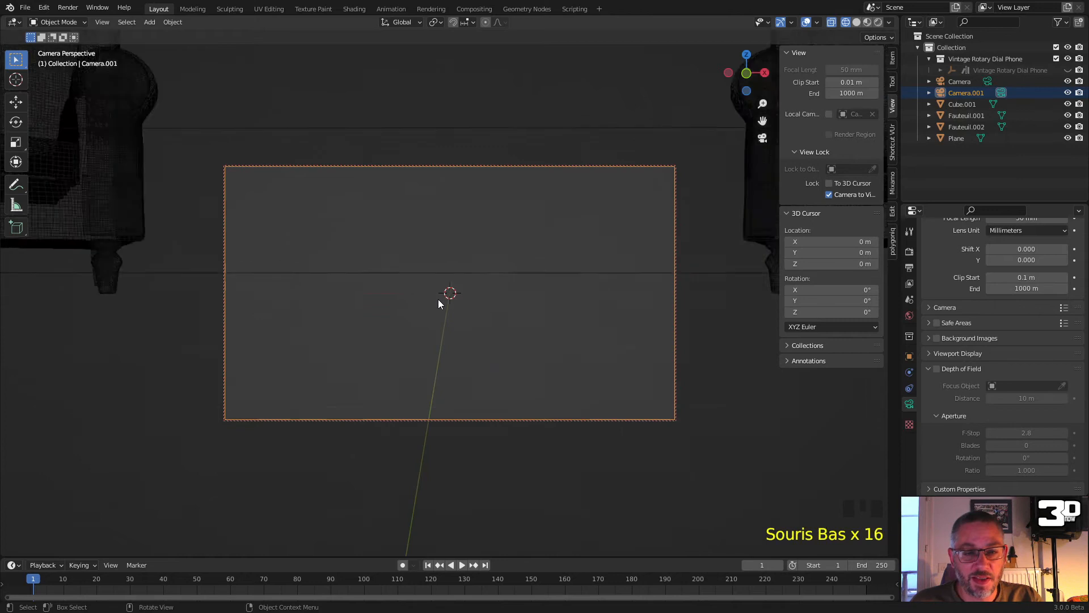
{"action": "middle_click_drag", "start_coordinate": [438, 299], "coordinate": [408, 346]}
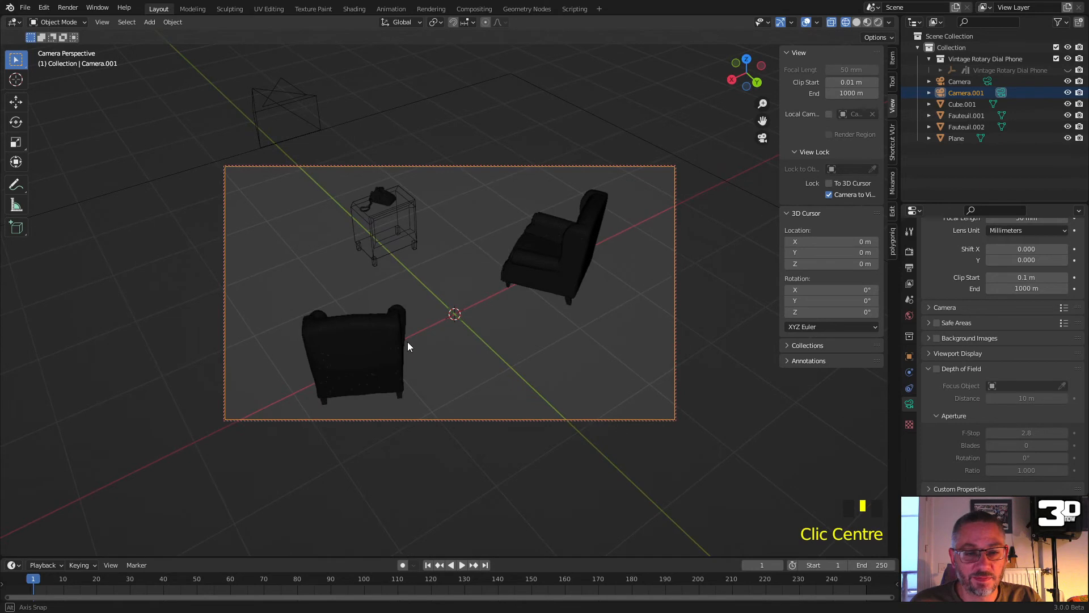
{"action": "key", "text": "z"}
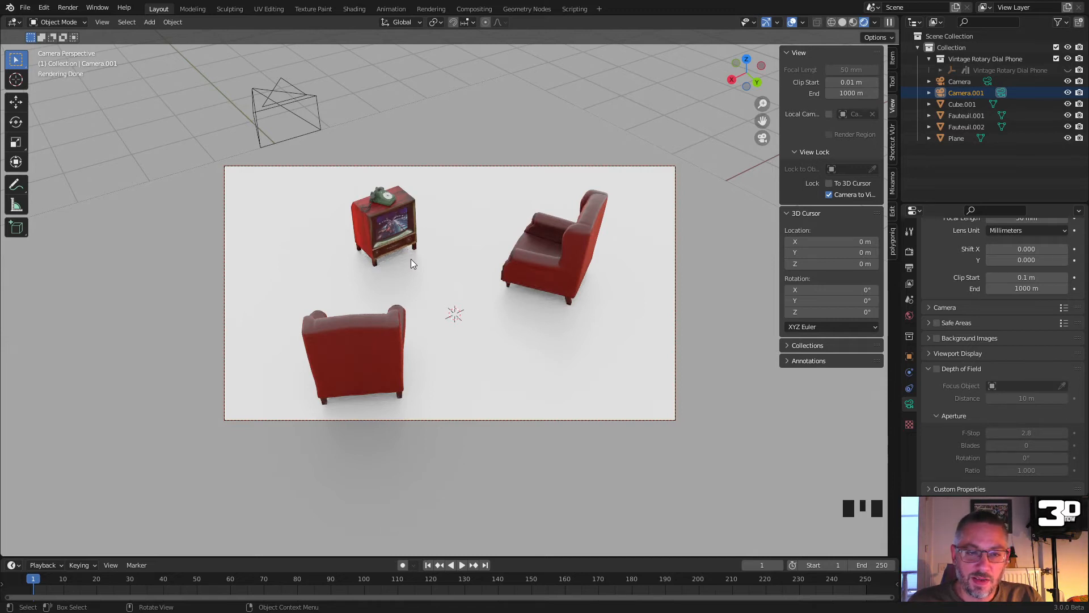
{"action": "middle_click_drag", "start_coordinate": [441, 294], "coordinate": [448, 266]}
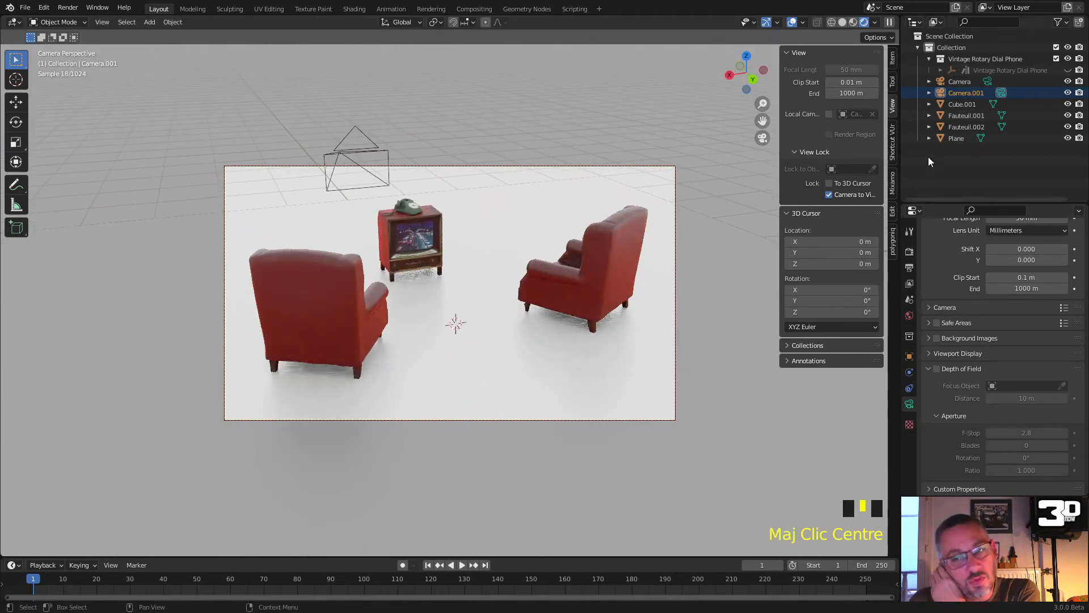
Set Camera.001's focal length to 28 mm and reframe the armchairs and television closer within the wider shot
{"action": "left_click", "coordinate": [978, 94]}
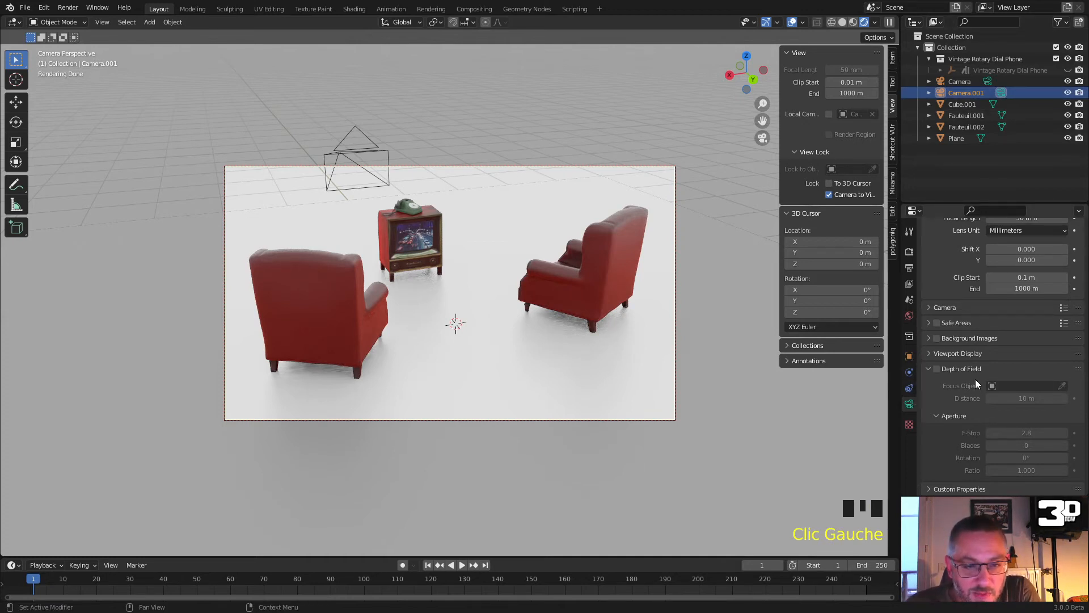
{"action": "scroll", "coordinate": [993, 318], "scroll_direction": "up", "scroll_amount": 4}
{"action": "left_click", "coordinate": [1026, 306]}
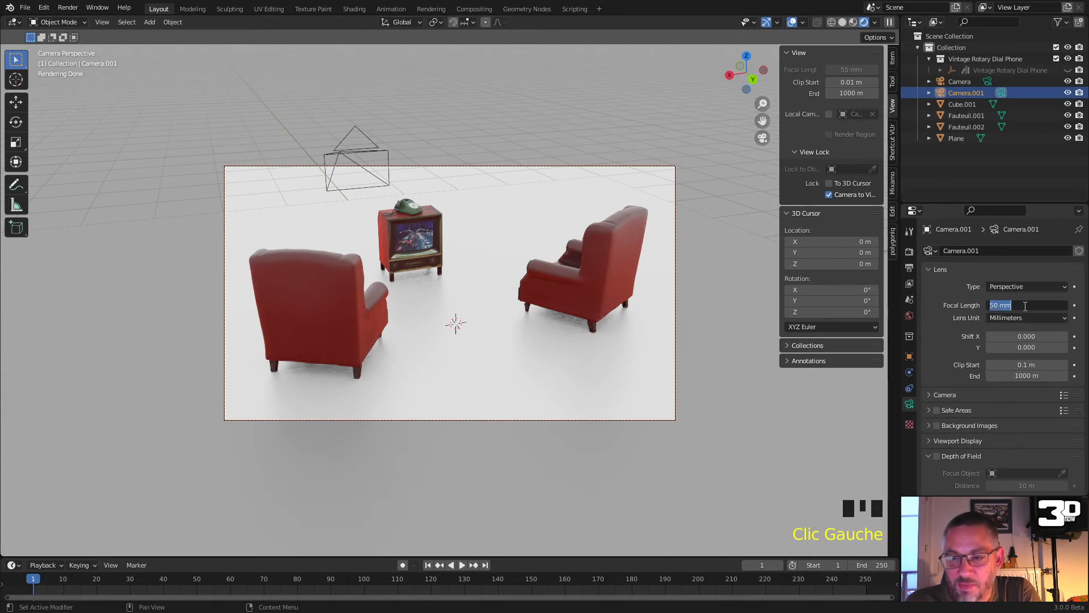
{"action": "type", "text": "28"}
{"action": "key", "text": "Return"}
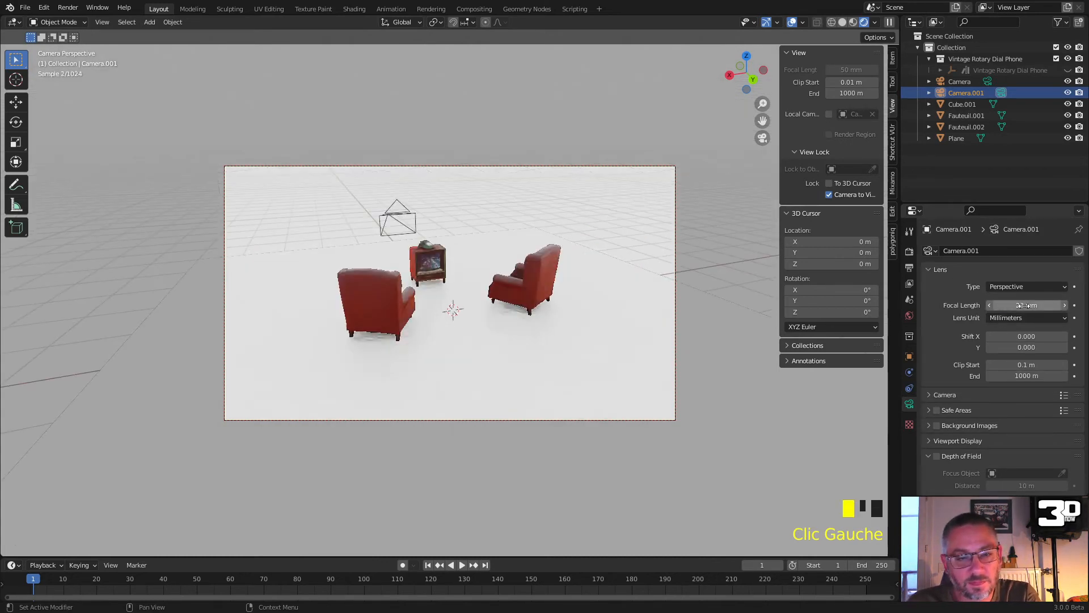
{"action": "scroll", "coordinate": [463, 263], "scroll_direction": "up", "scroll_amount": 2}
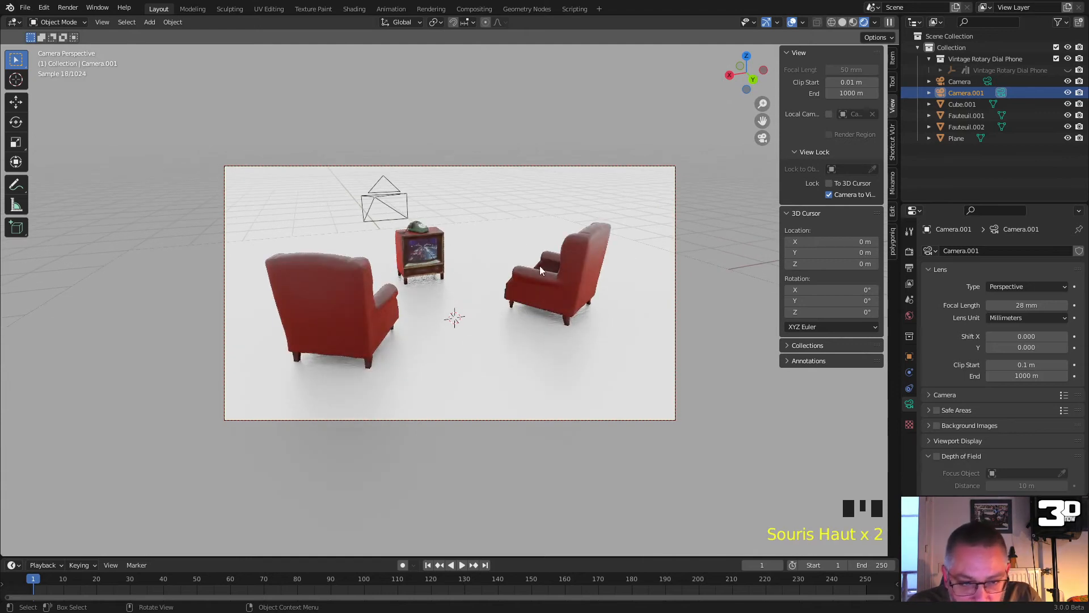
{"action": "middle_click_drag", "start_coordinate": [539, 266], "coordinate": [543, 332], "text": "shift"}
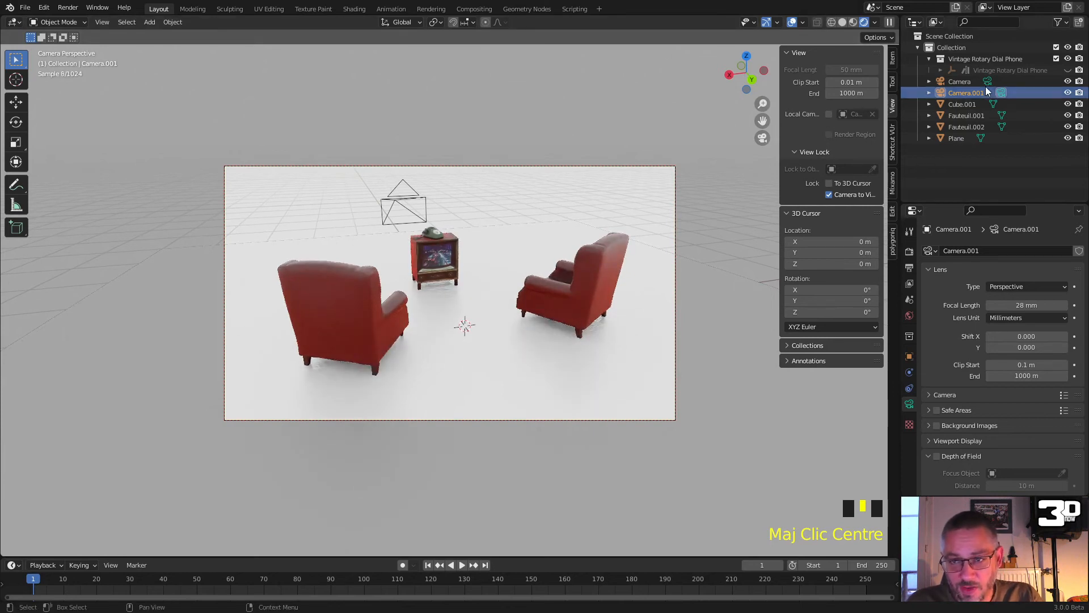
Make the original camera, Camera, the active scene camera again
{"action": "left_click", "coordinate": [986, 81]}
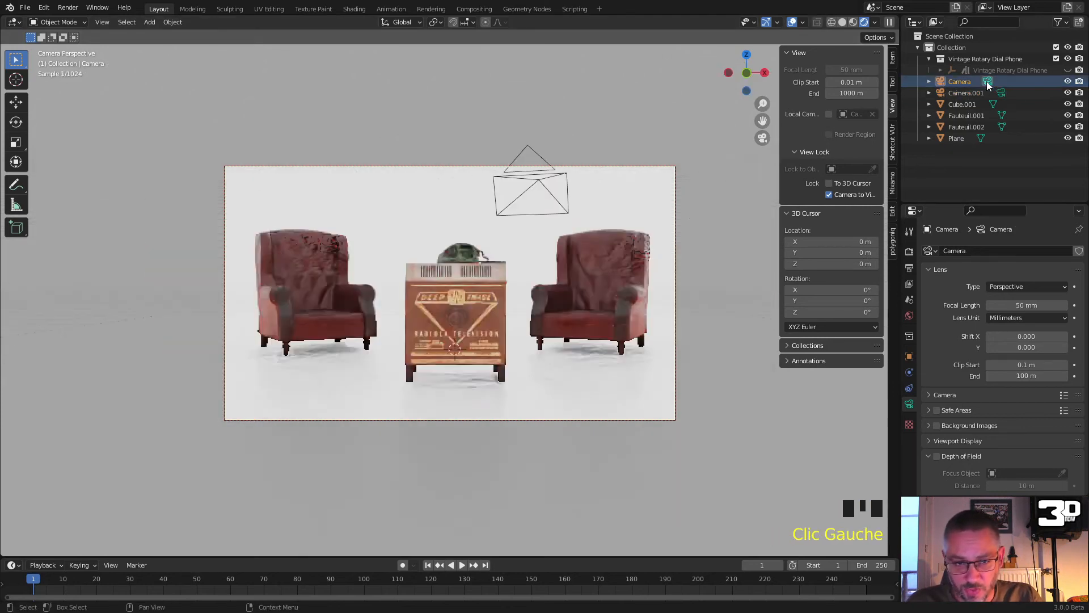
Set Camera's focal length to 28 mm and move it closer to reframe the armchairs and the back of the television
{"action": "triple_click", "coordinate": [1023, 305]}
{"action": "type", "text": "28"}
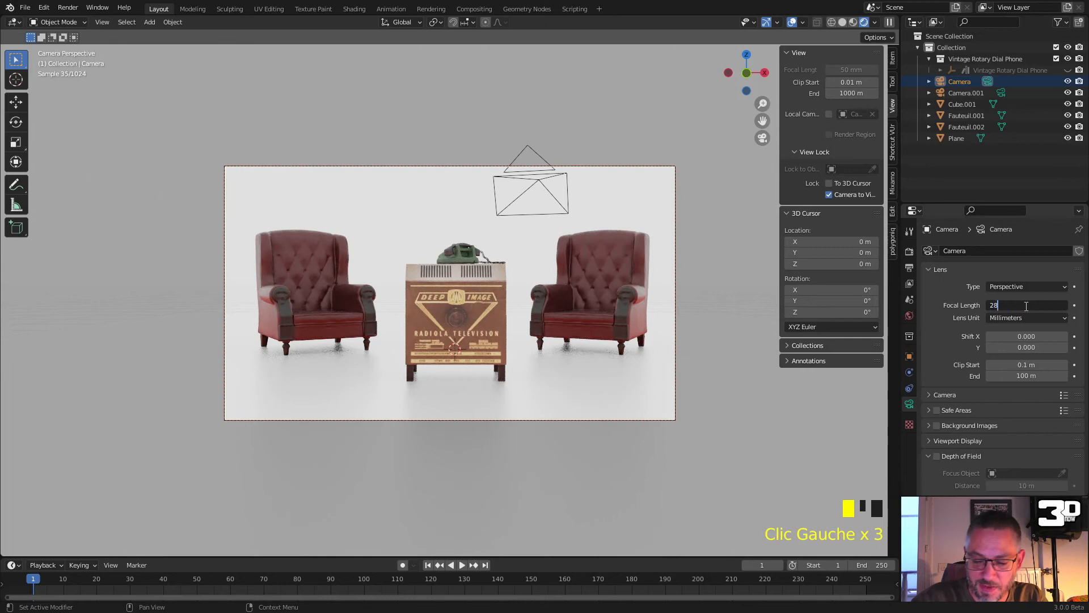
{"action": "key", "text": "Return"}
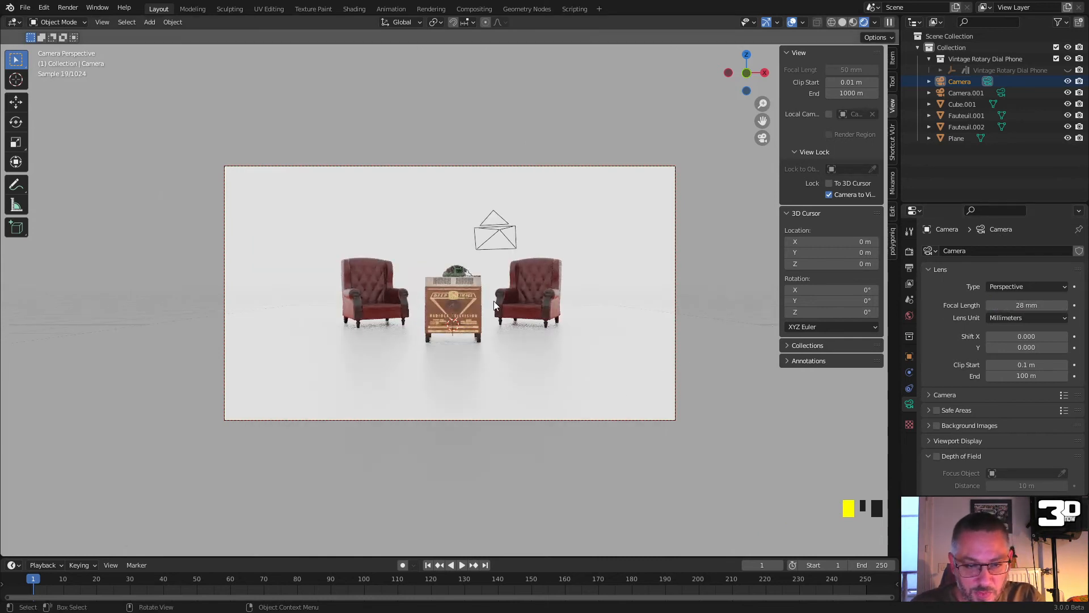
{"action": "scroll", "coordinate": [493, 300], "scroll_direction": "up", "scroll_amount": 2}
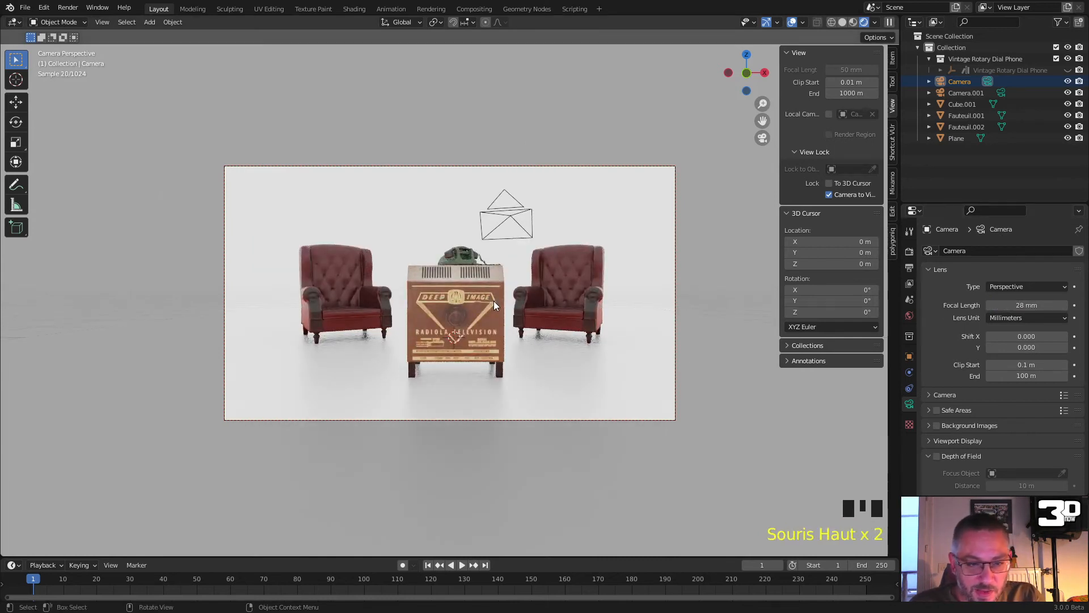
{"action": "middle_click_drag", "start_coordinate": [494, 301], "coordinate": [489, 301], "text": "shift"}
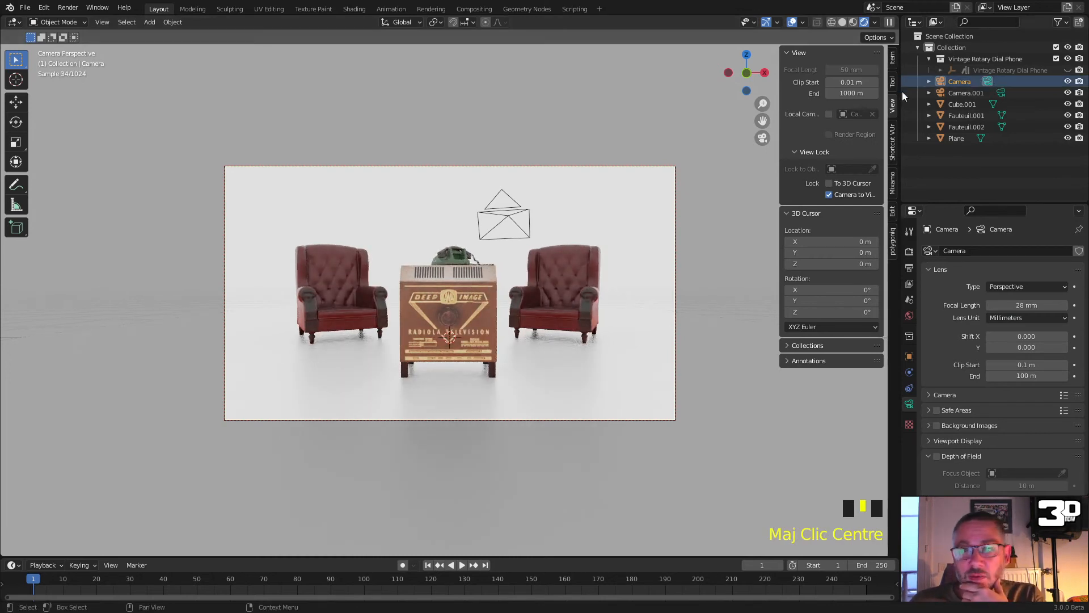
{"action": "left_click", "coordinate": [72, 8]}
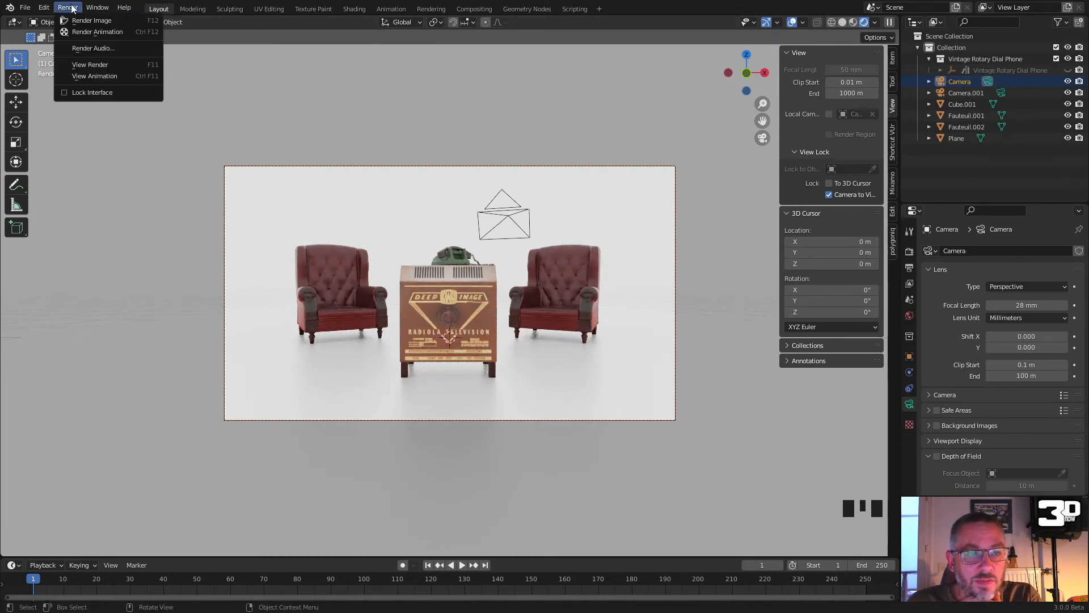
{"action": "left_click", "coordinate": [111, 22]}
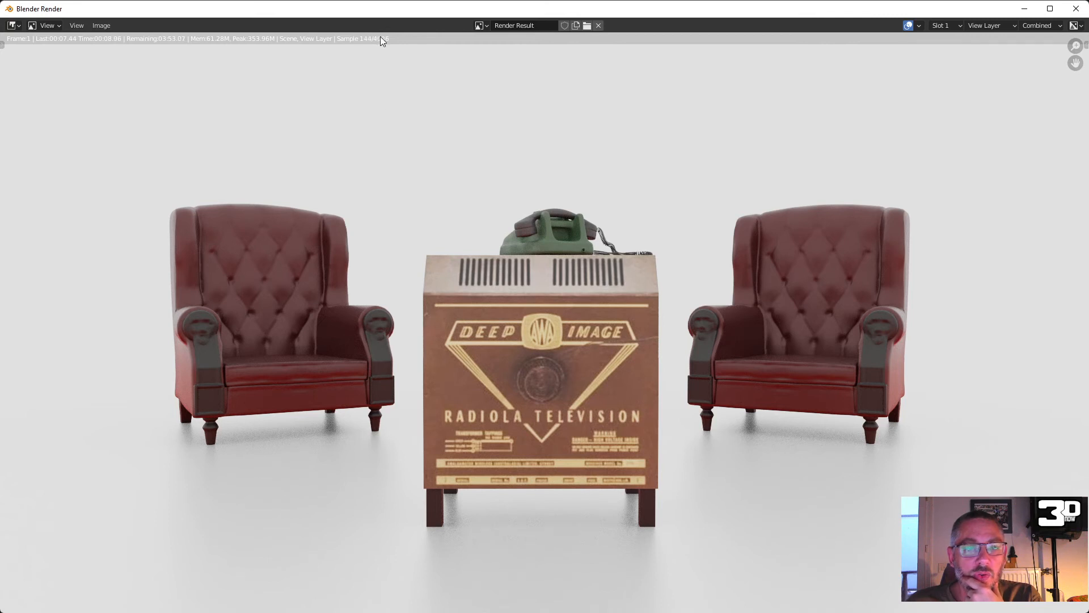
{"action": "left_click", "coordinate": [1076, 8]}
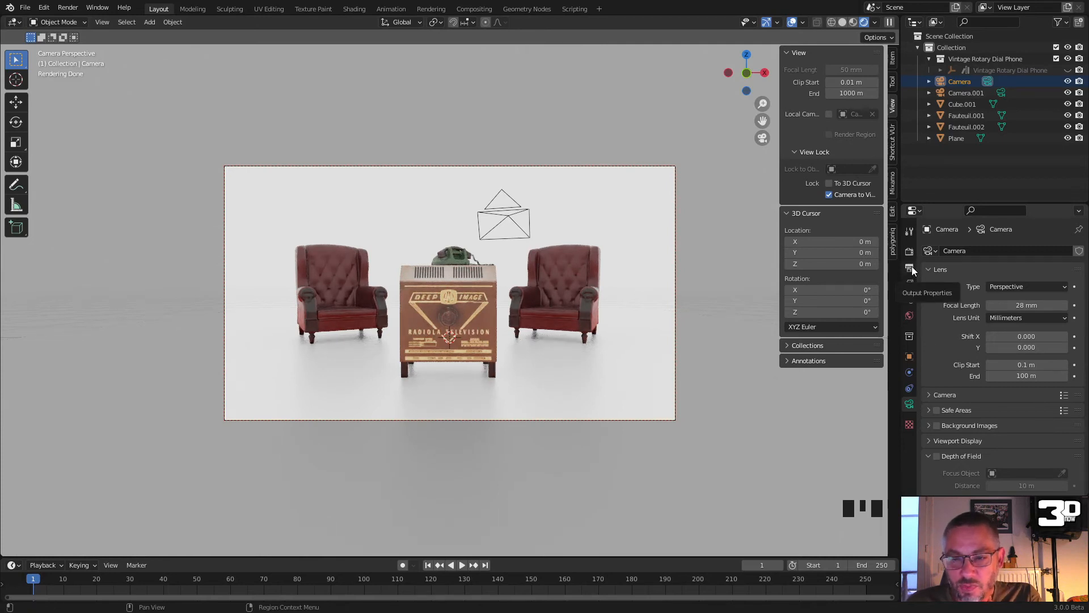
Set the Cycles render max samples to 128 and render the still image from Camera
{"action": "left_click", "coordinate": [910, 253]}
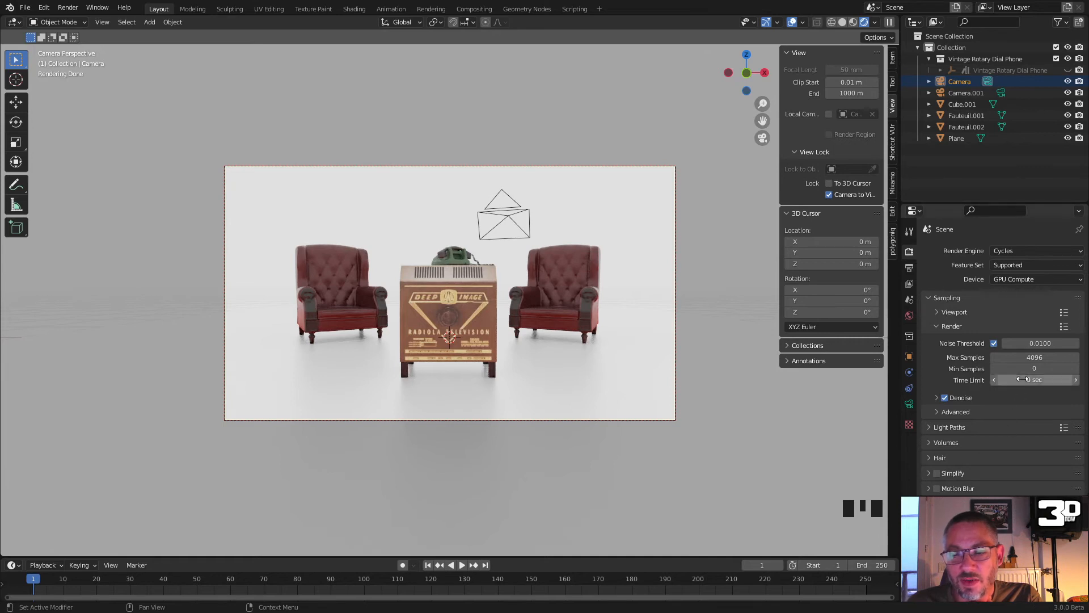
{"action": "left_click", "coordinate": [1045, 356]}
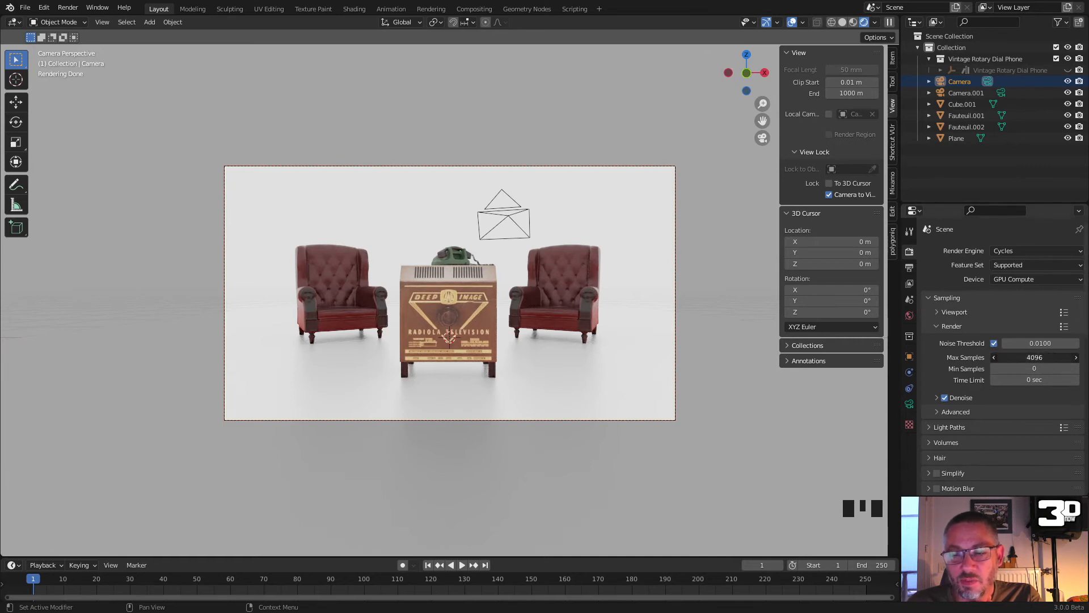
{"action": "type", "text": "1"}
{"action": "left_click", "coordinate": [1045, 356]}
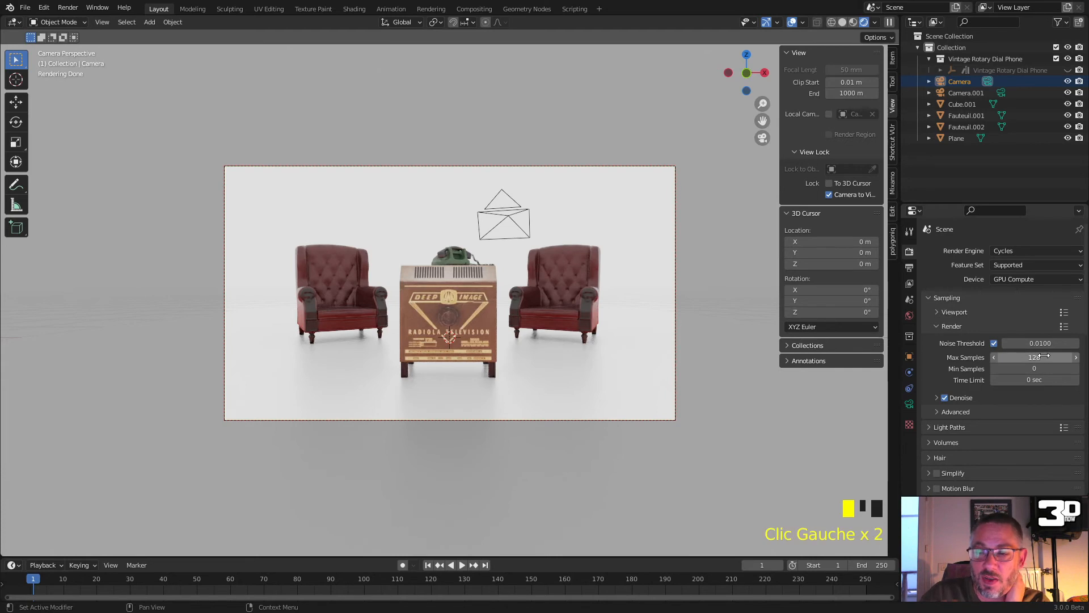
{"action": "left_click", "coordinate": [62, 11]}
{"action": "left_click", "coordinate": [92, 20]}
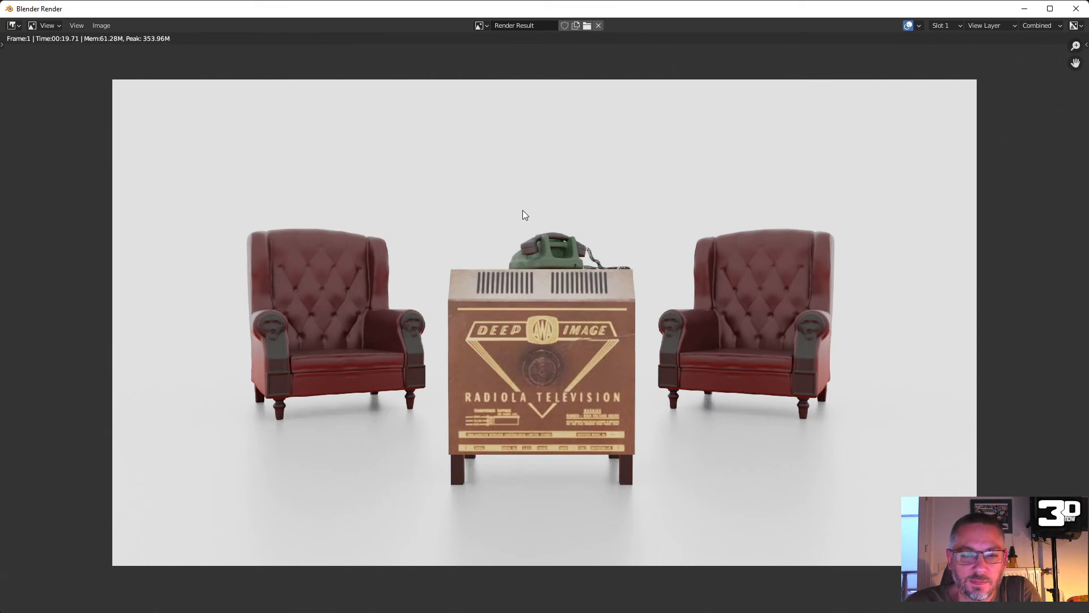
Save the rendered image as Matrix_Render.001 in PNG format in the MATRIX folder and close the render window
{"action": "left_click", "coordinate": [104, 25]}
{"action": "left_click", "coordinate": [141, 94]}
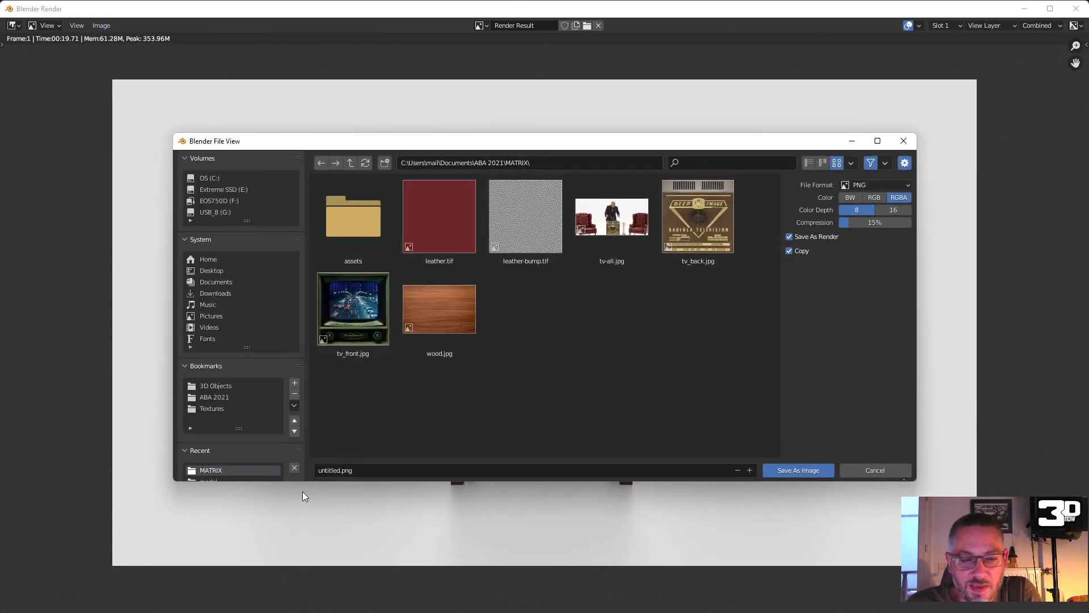
{"action": "left_click", "coordinate": [334, 471]}
{"action": "type", "text": "Ma"}
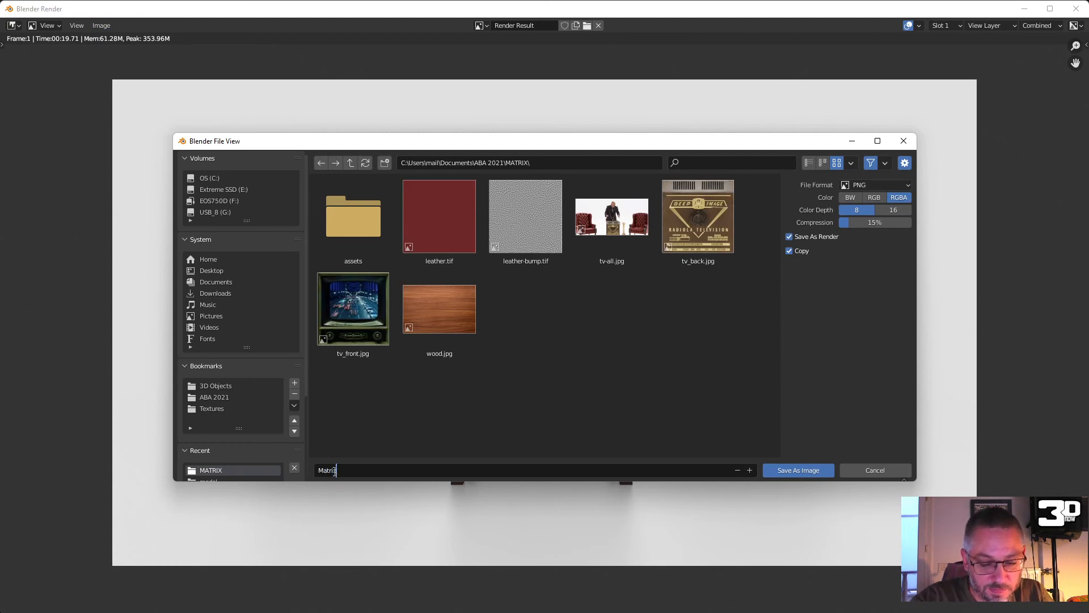
{"action": "type", "text": "trix Render.001"}
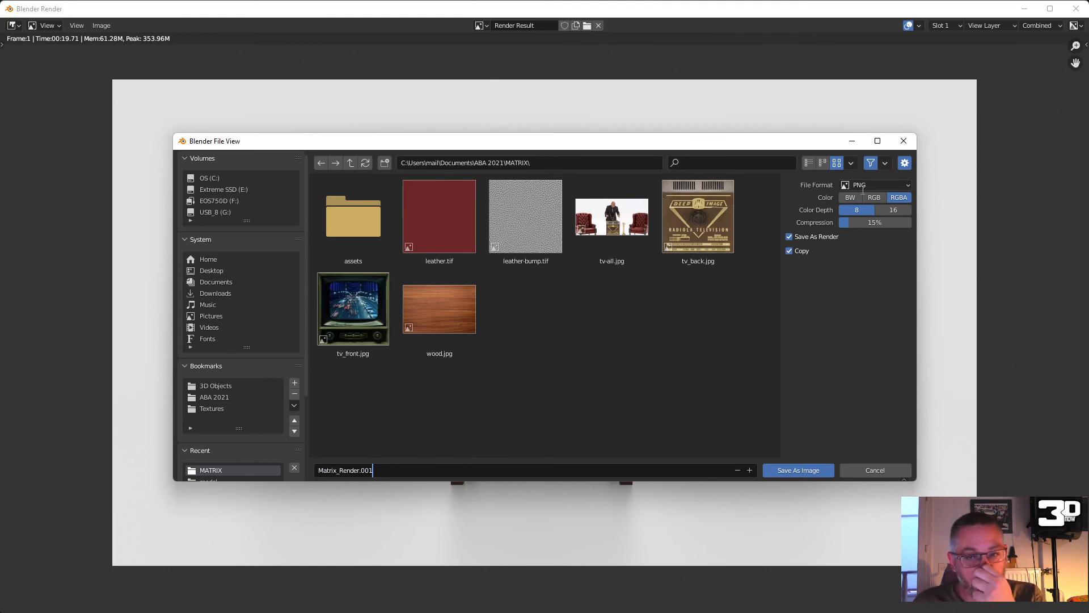
{"action": "left_click", "coordinate": [797, 470]}
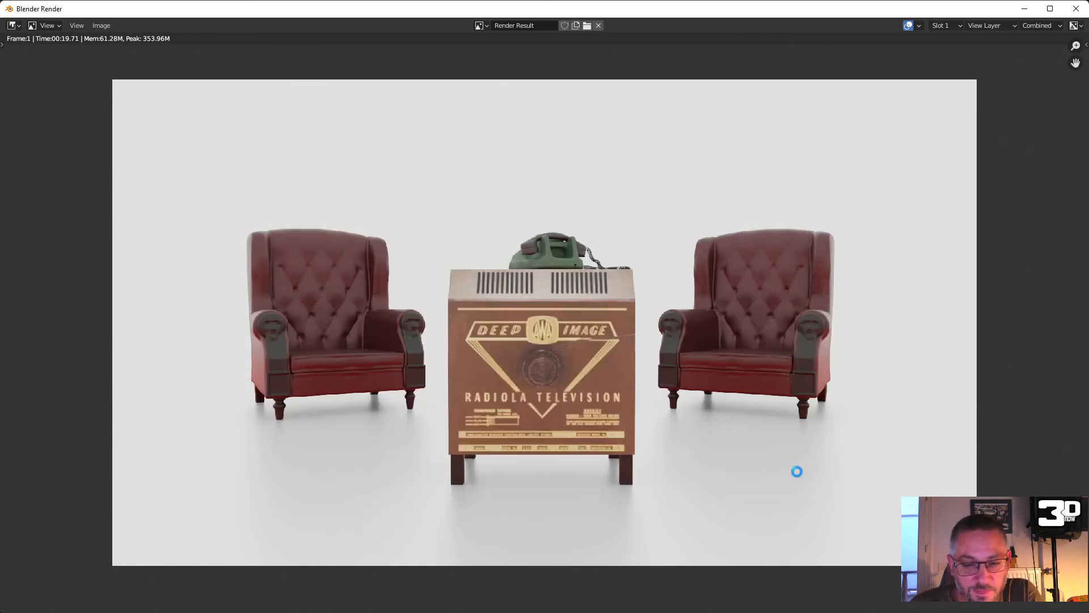
{"action": "left_click", "coordinate": [1076, 9]}
Make Camera.001 the active scene camera and render the still image of the television screen from behind the armchairs
{"action": "left_click", "coordinate": [1002, 93]}
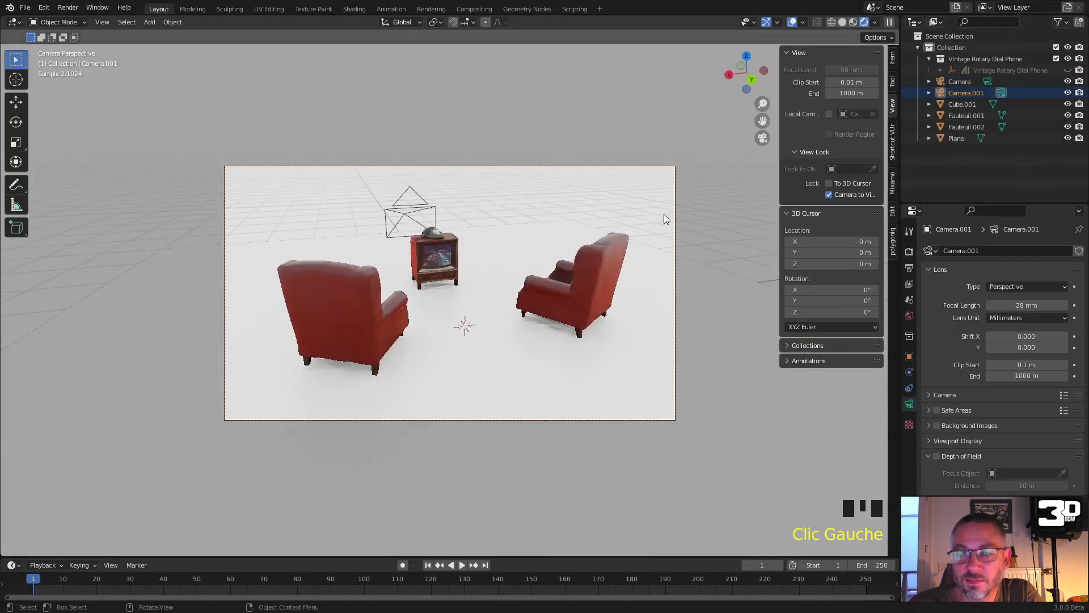
{"action": "key", "text": "F12"}
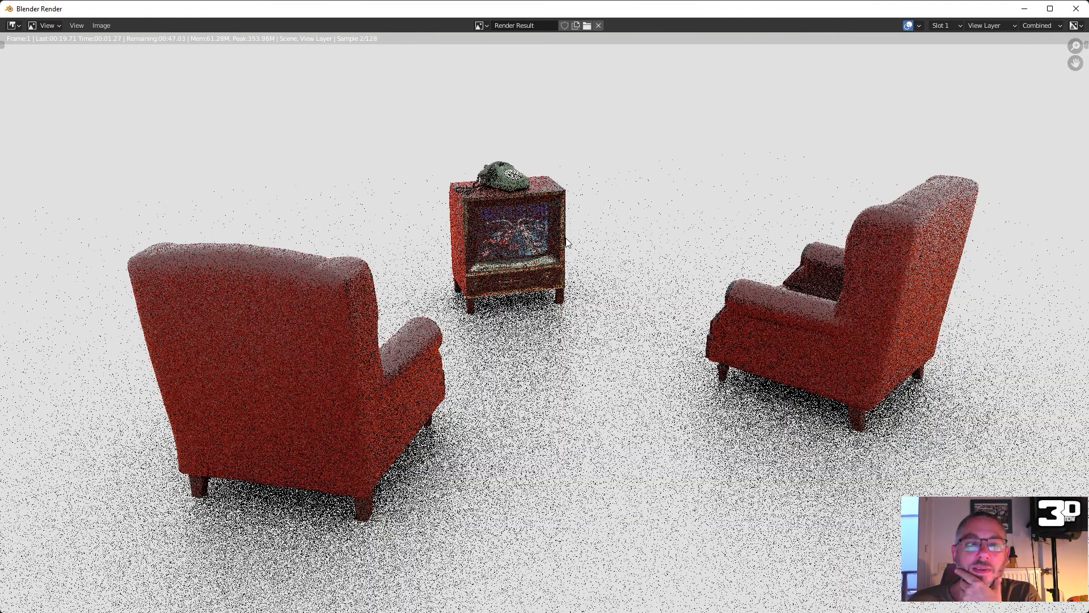
{"action": "scroll", "coordinate": [566, 238], "scroll_direction": "down", "scroll_amount": 1}
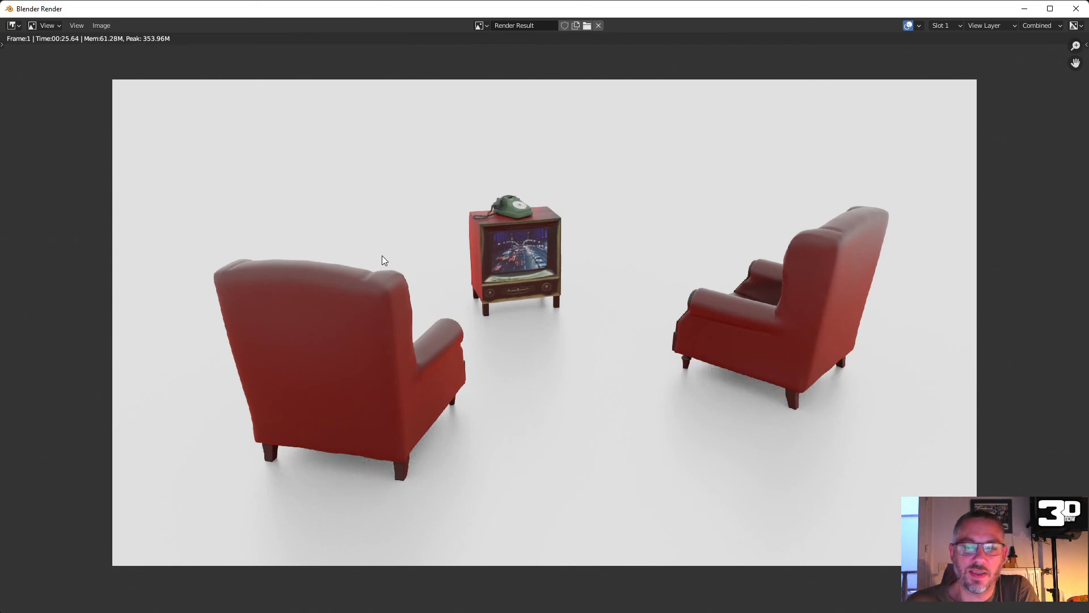
Save the second render as Matrix_Render.002.png in the MATRIX folder and close the render window
{"action": "left_click", "coordinate": [102, 26]}
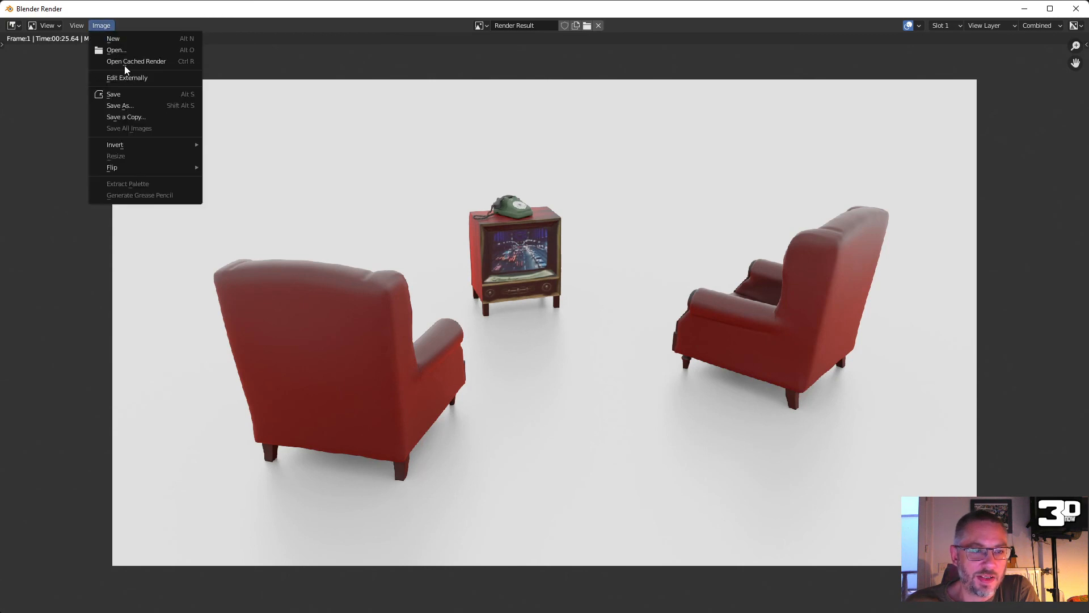
{"action": "left_click", "coordinate": [141, 96]}
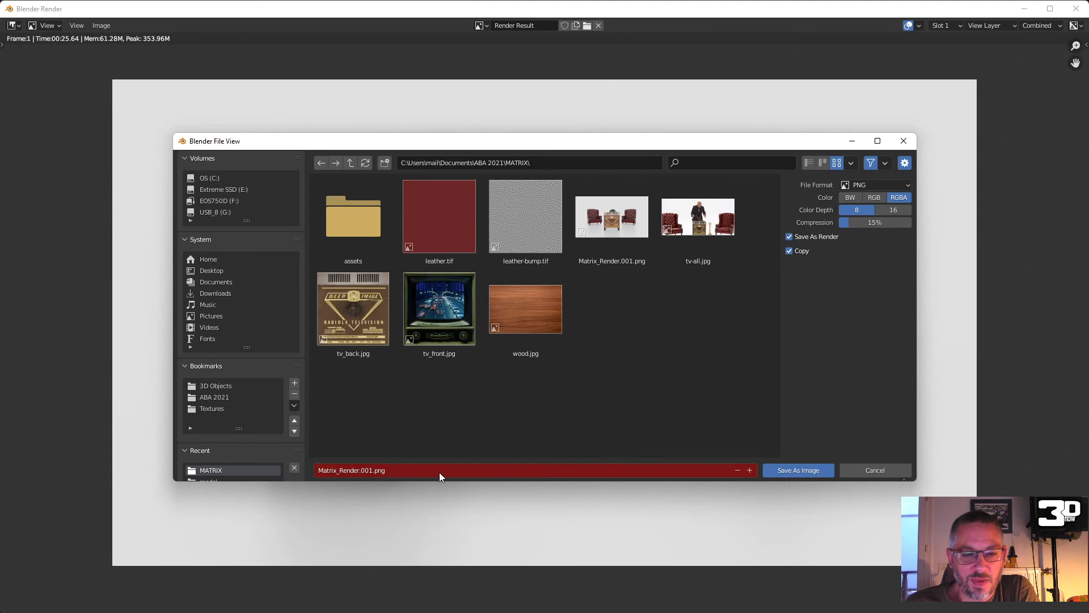
{"action": "left_click", "coordinate": [750, 471]}
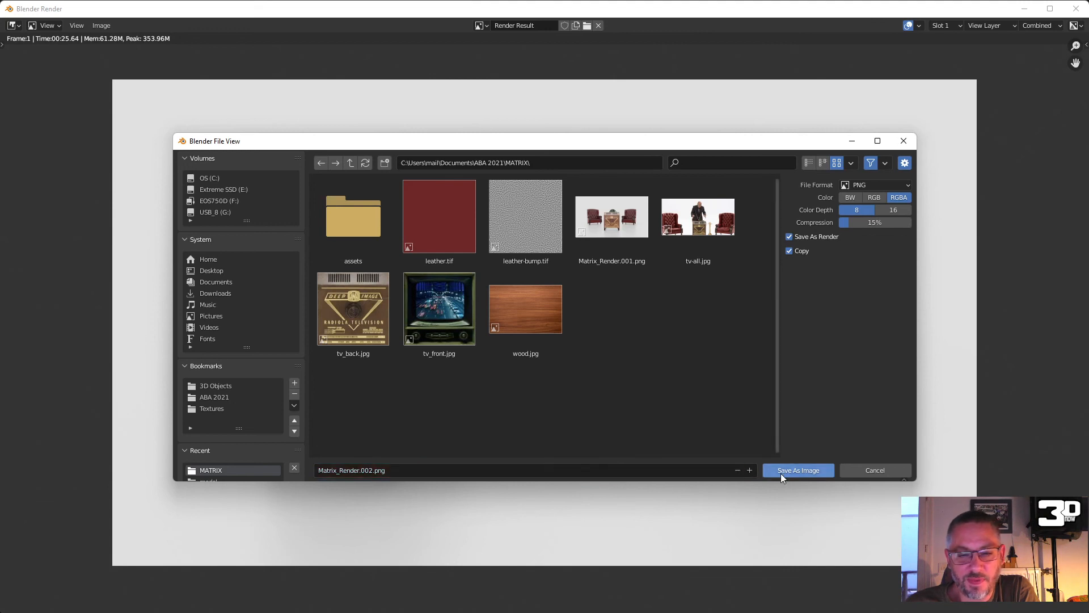
{"action": "left_click", "coordinate": [798, 470]}
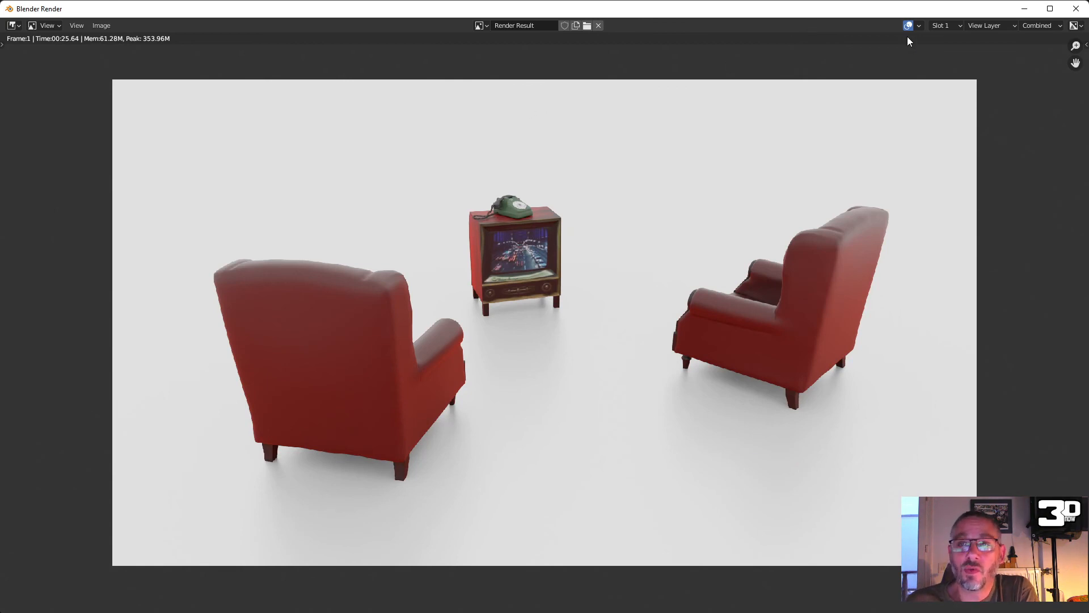
{"action": "left_click", "coordinate": [1077, 9]}
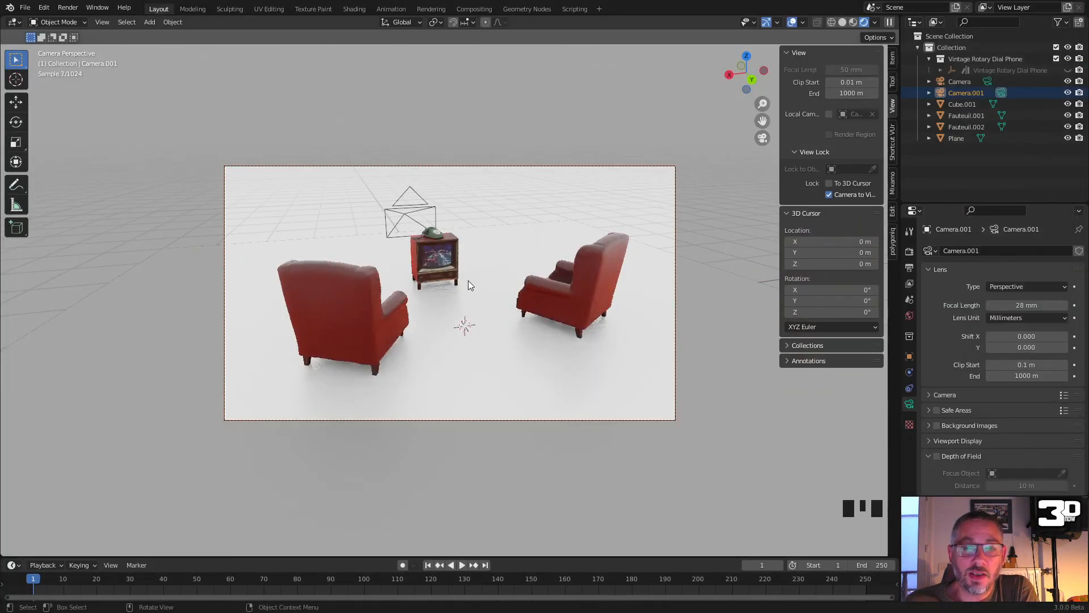